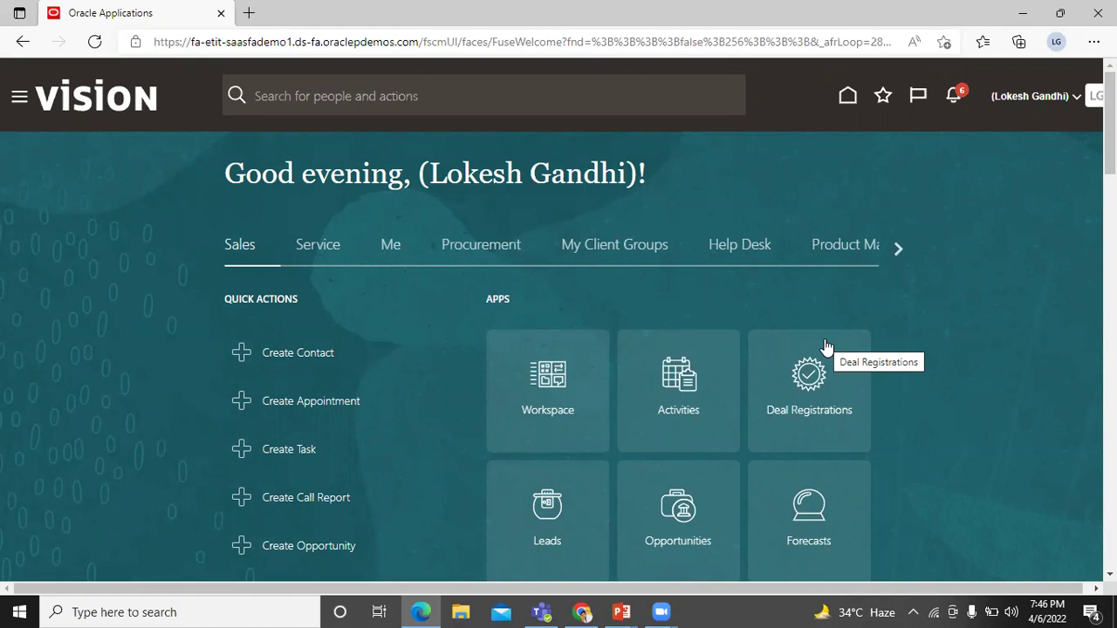
- Create an opportunity named "BISP Solutions" with the default details, then save and close it
click(670, 514)
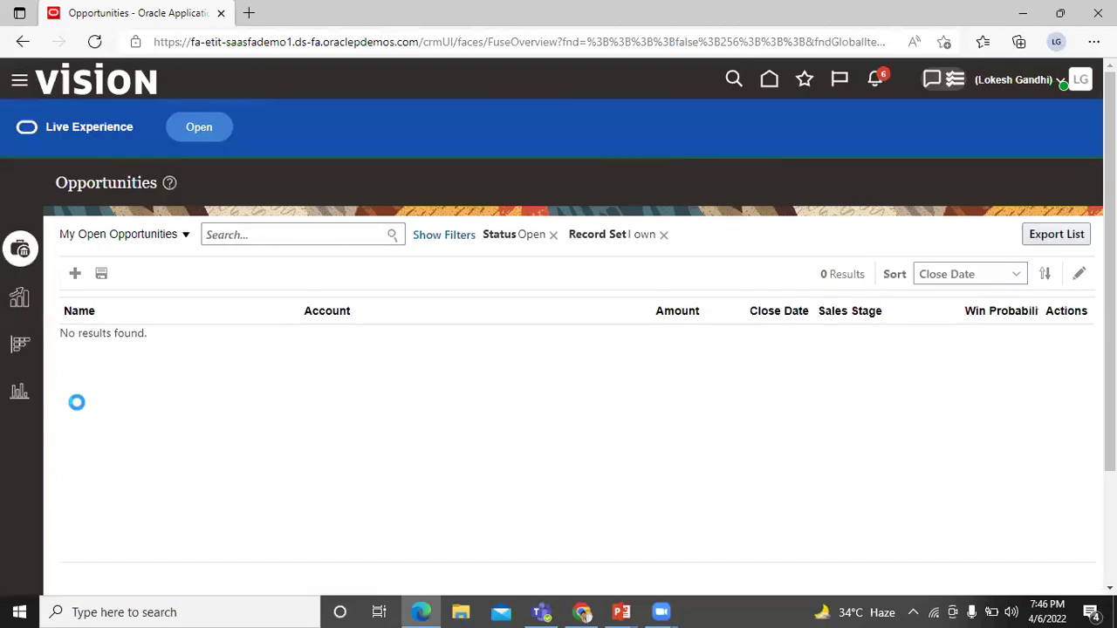
click(75, 275)
click(298, 244)
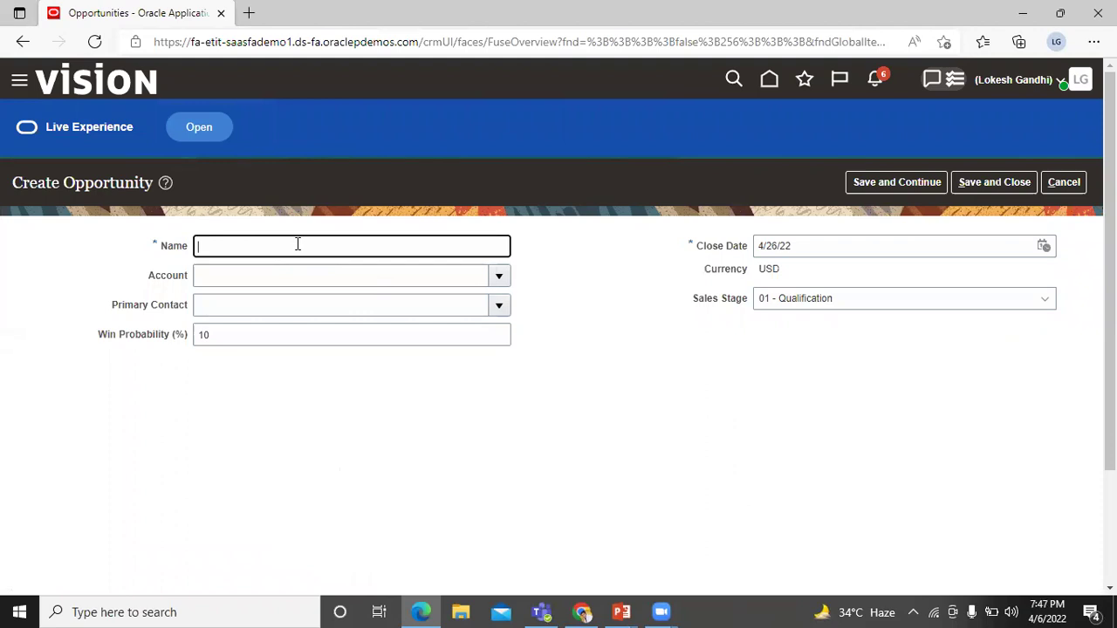
text(BISP Solutions)
click(860, 183)
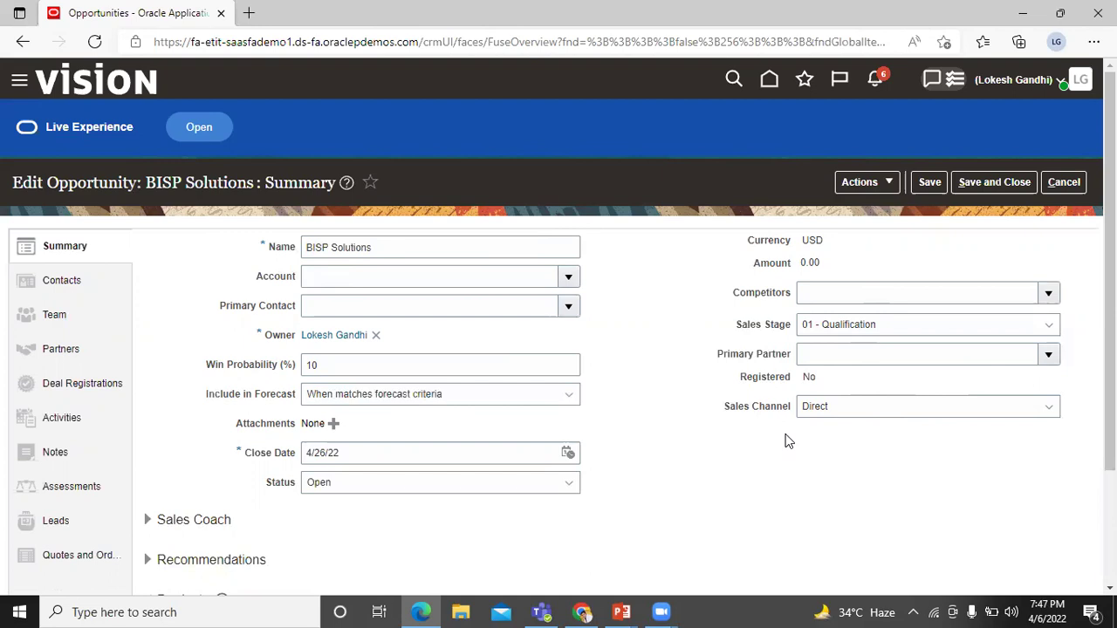
click(994, 186)
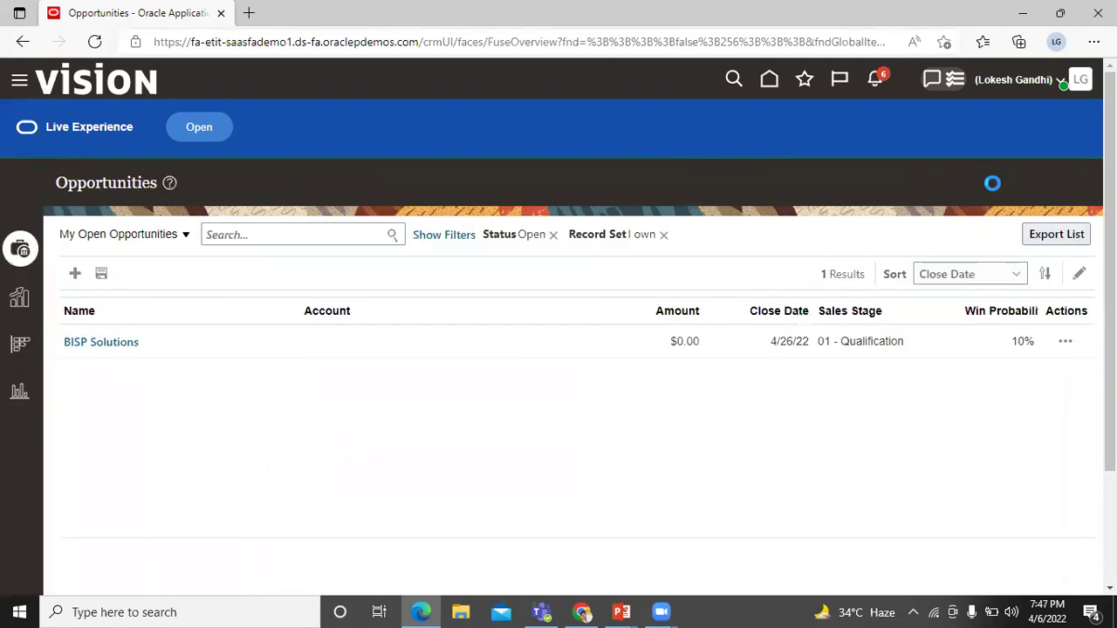
- Open the Sandboxes page from the Configuration group
click(19, 82)
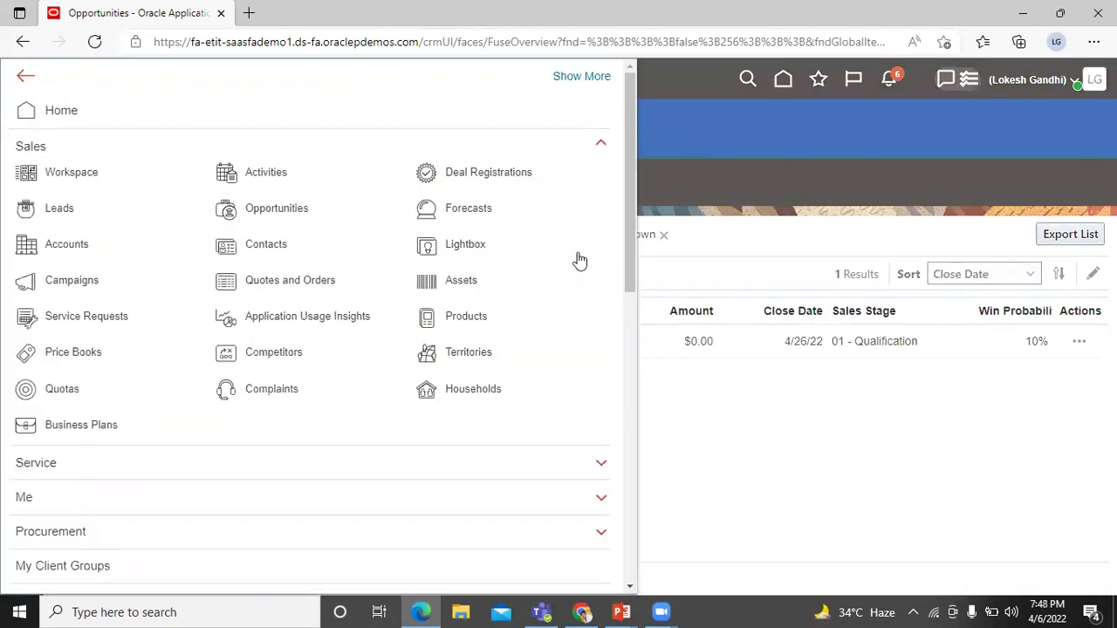
click(563, 155)
drag(625, 163, 623, 416)
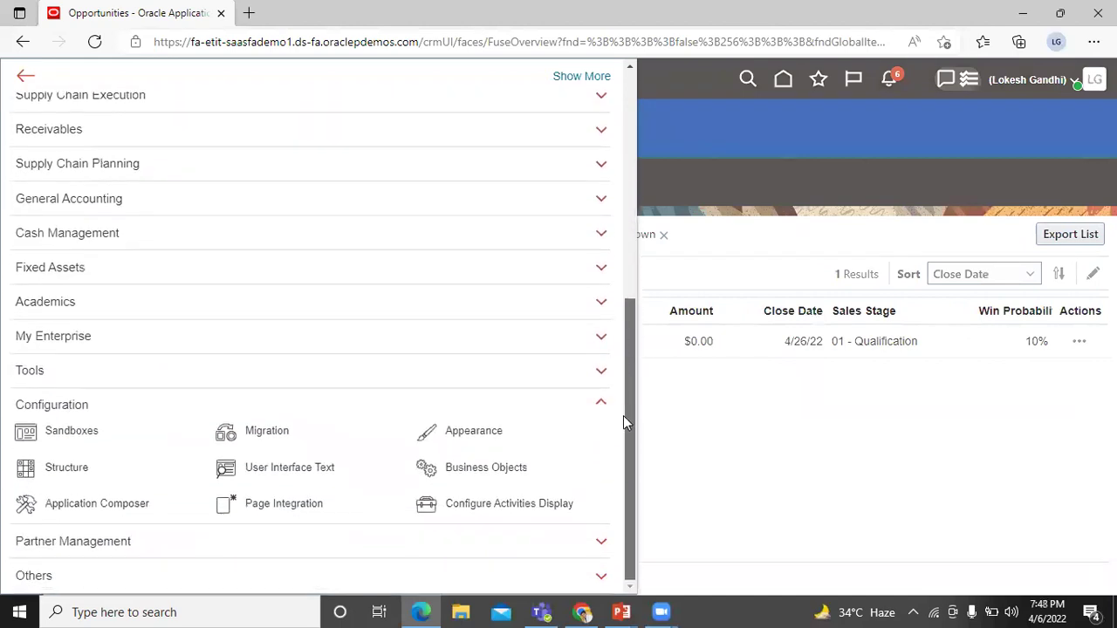
click(70, 412)
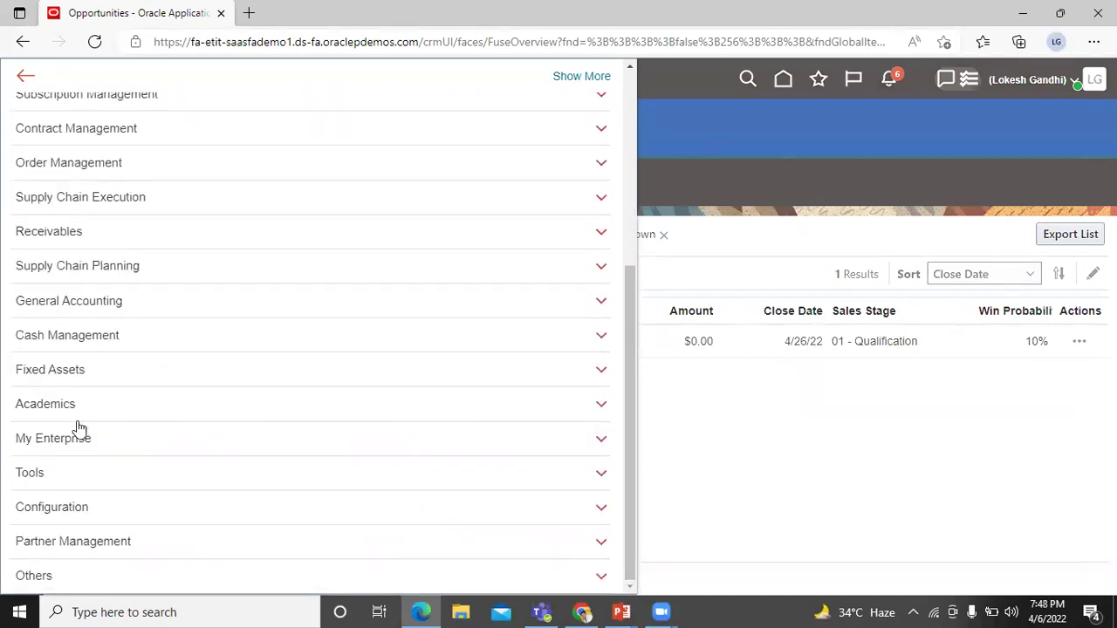
click(92, 506)
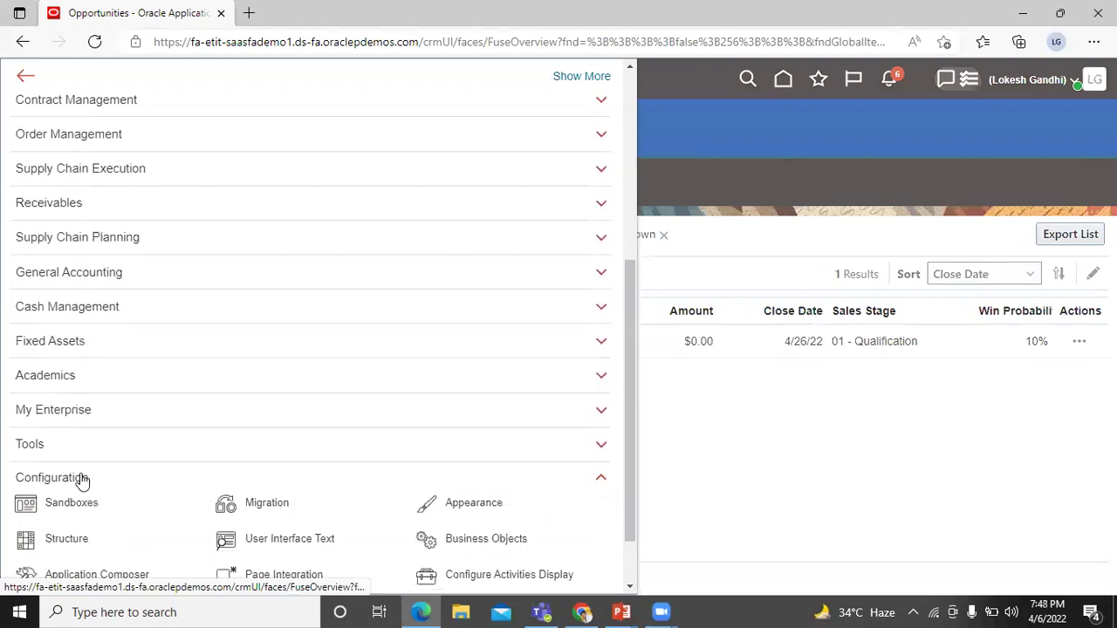
click(80, 510)
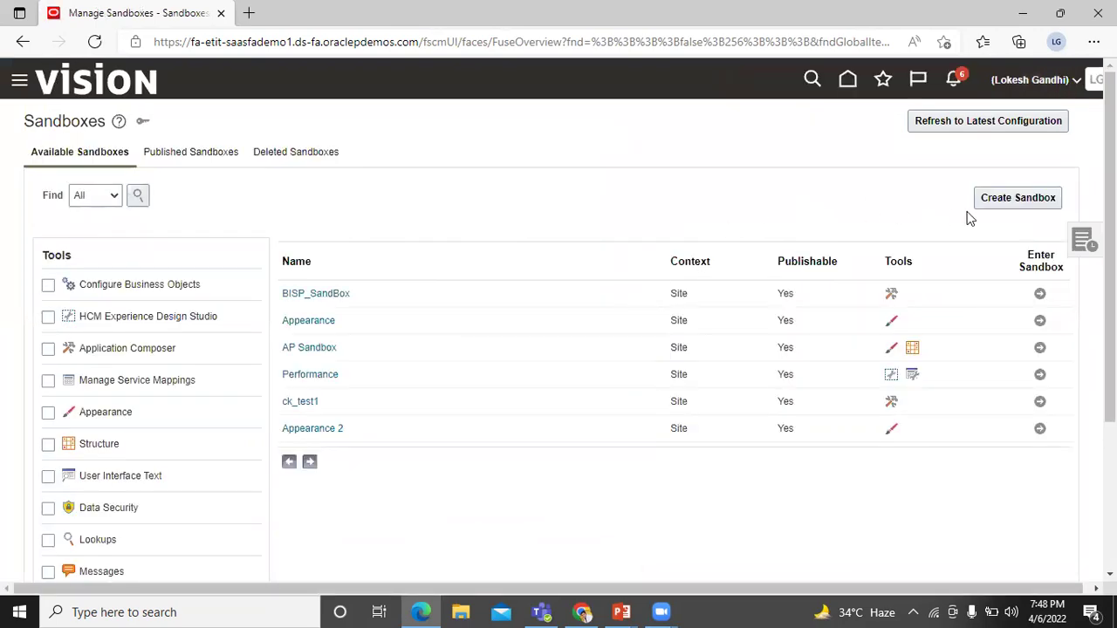
- Create a publishable sandbox named "BISP_Sandbox" with the Application Composer tool active and enter it
click(1002, 199)
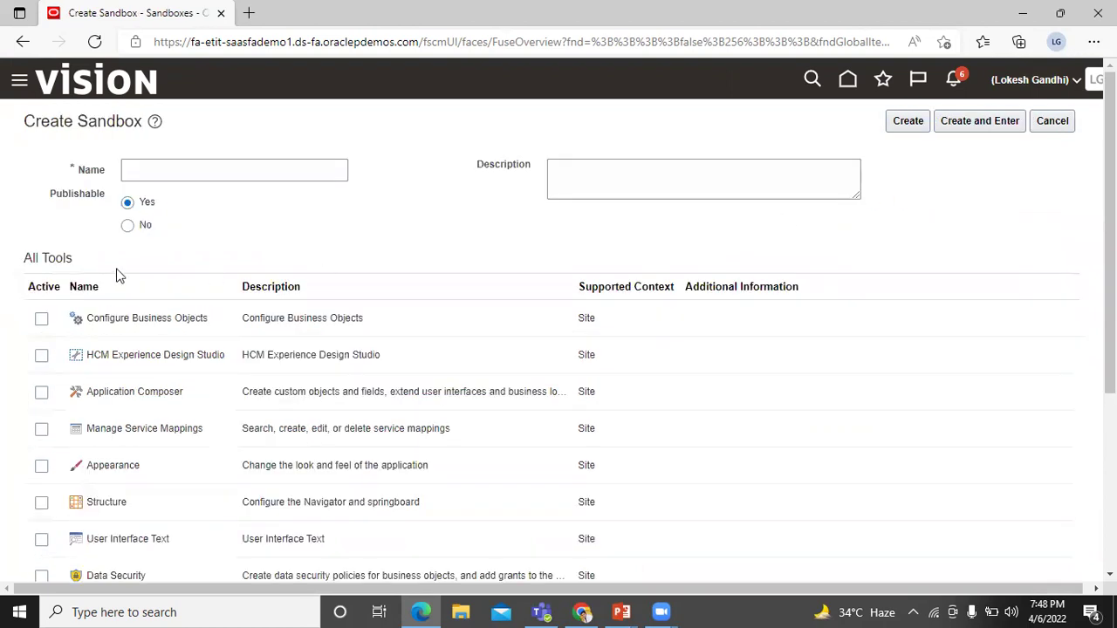
click(185, 175)
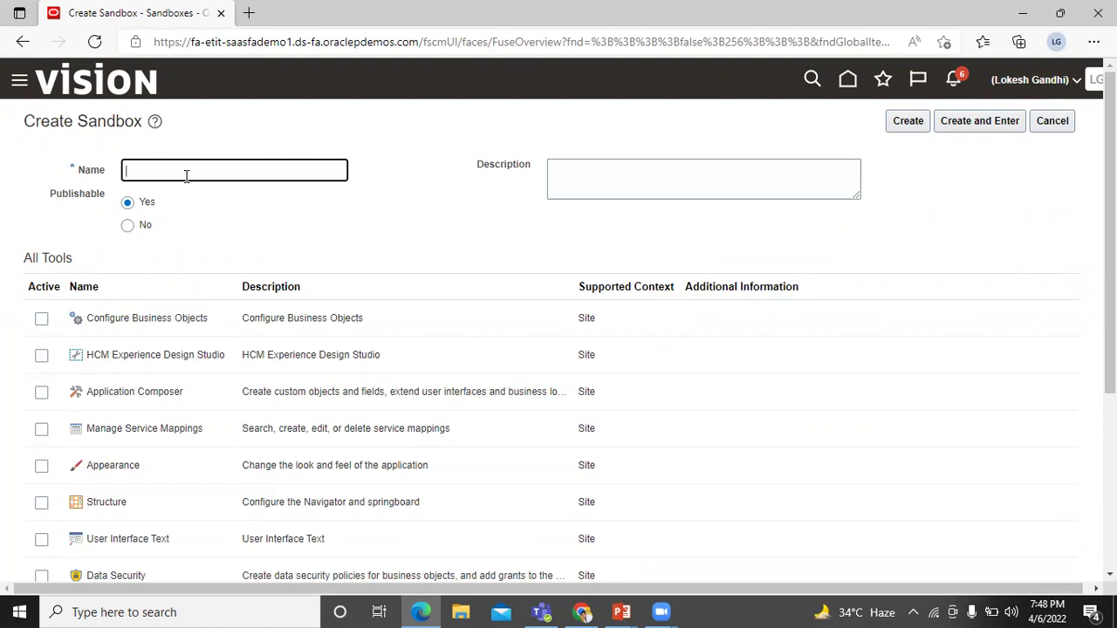
text(BISP_Sandbox)
click(42, 394)
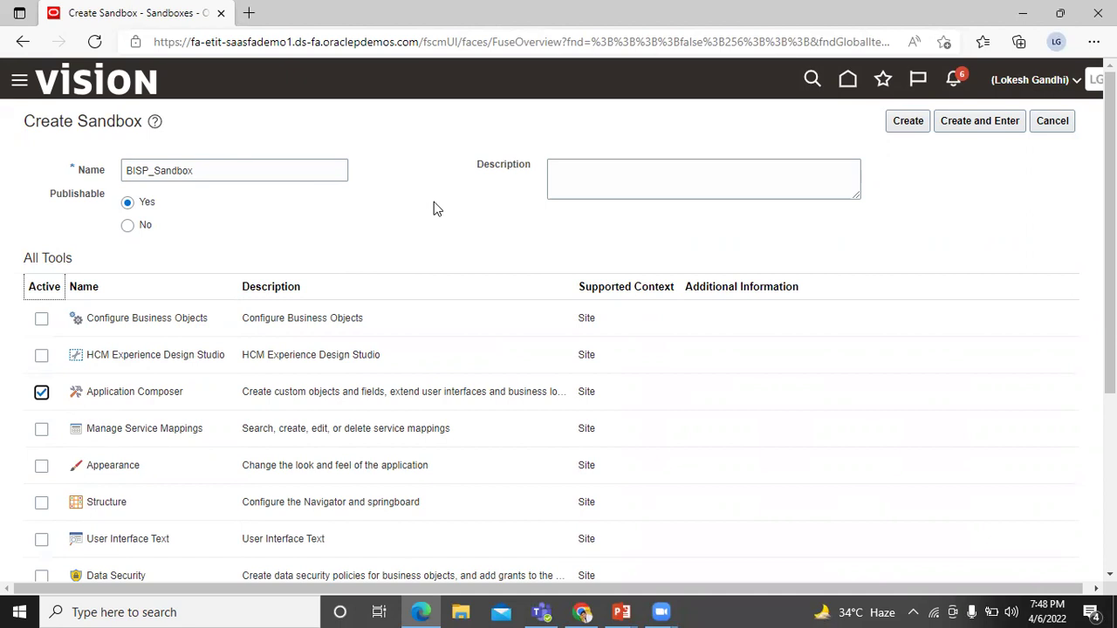
click(983, 126)
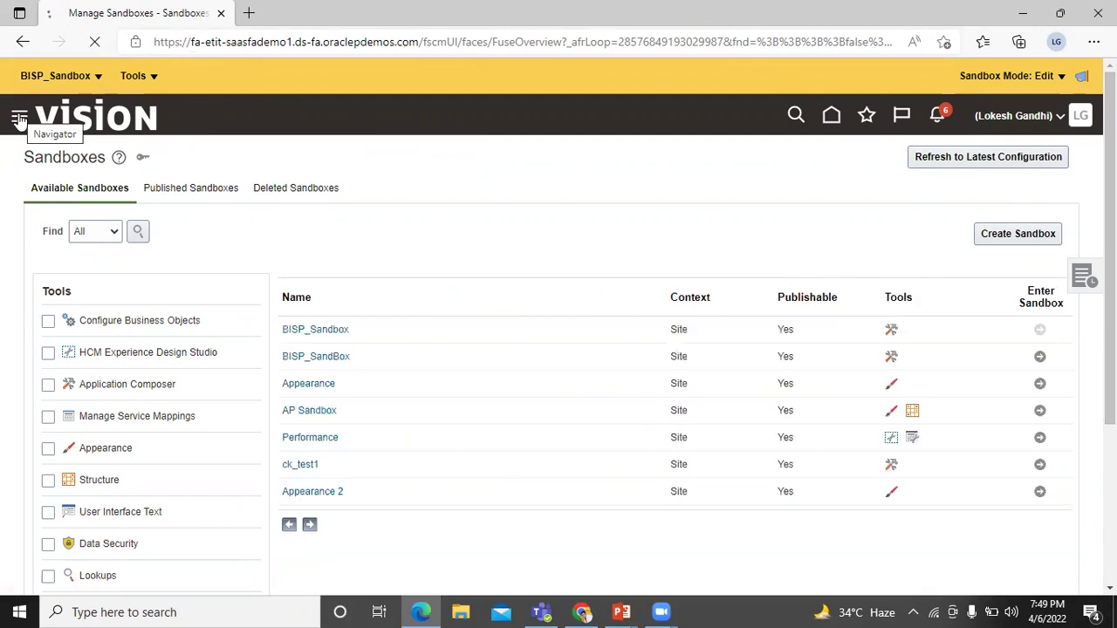
- Open Application Composer from the Configuration group while in the sandbox
click(19, 119)
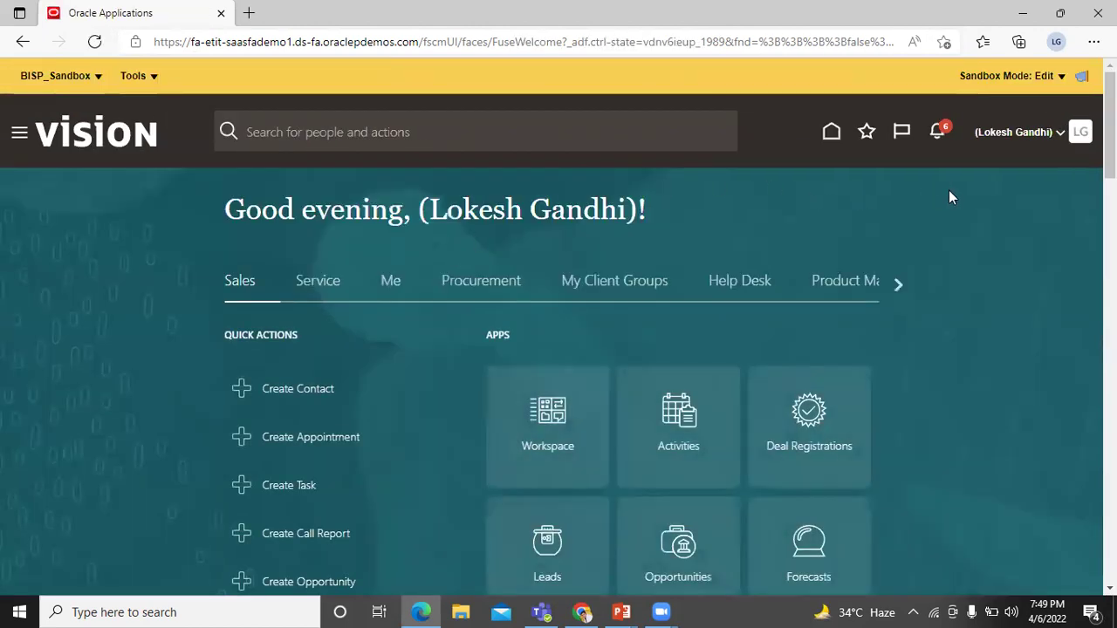
click(19, 137)
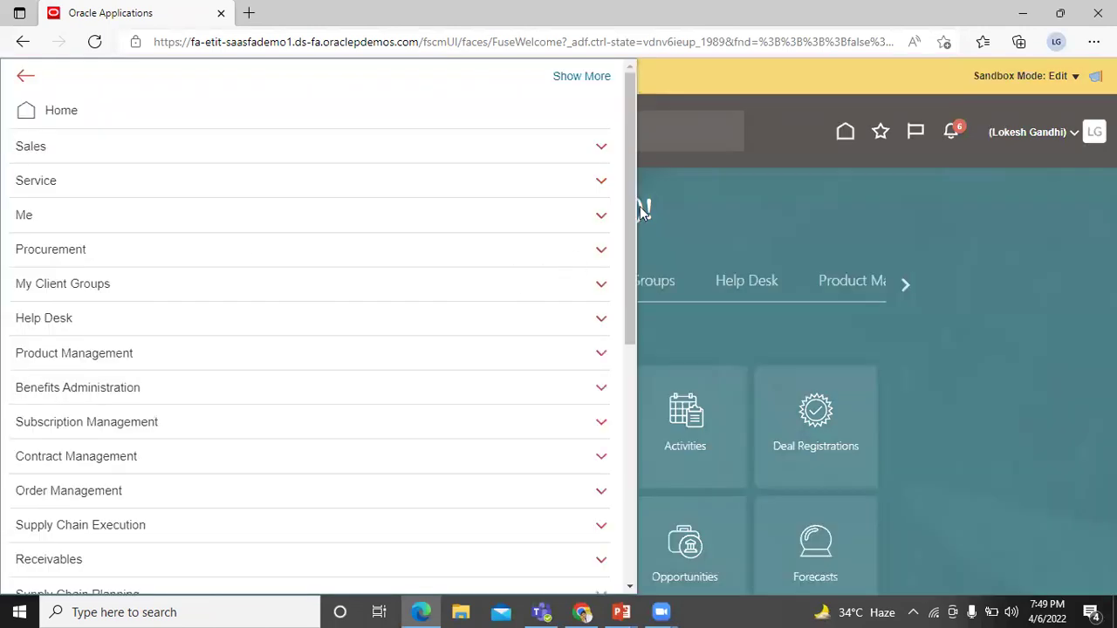
drag(635, 210, 634, 458)
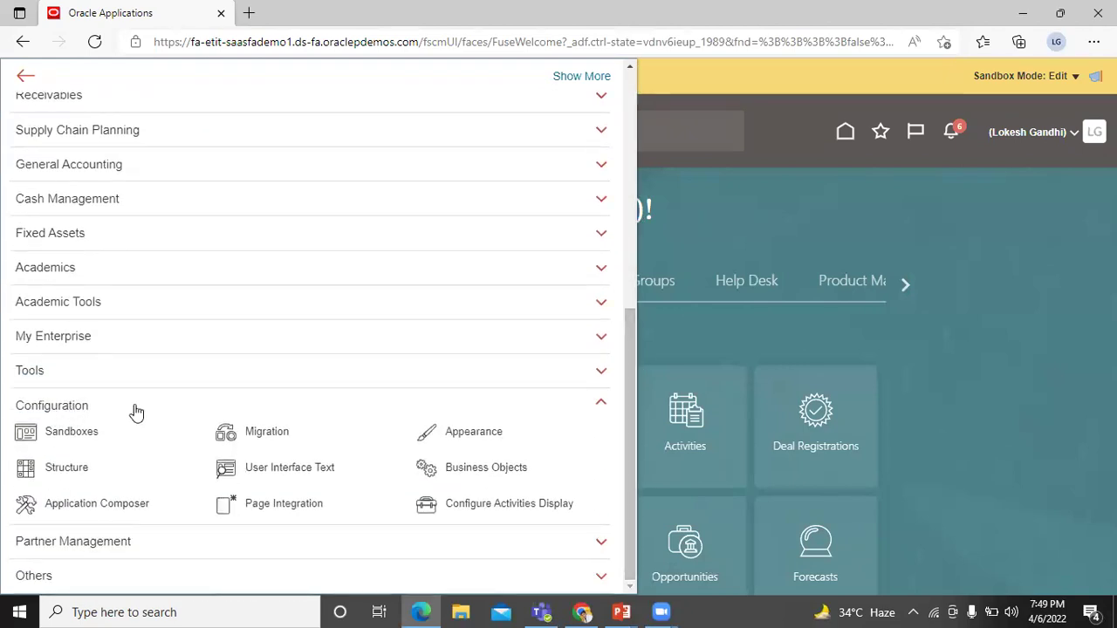
click(84, 506)
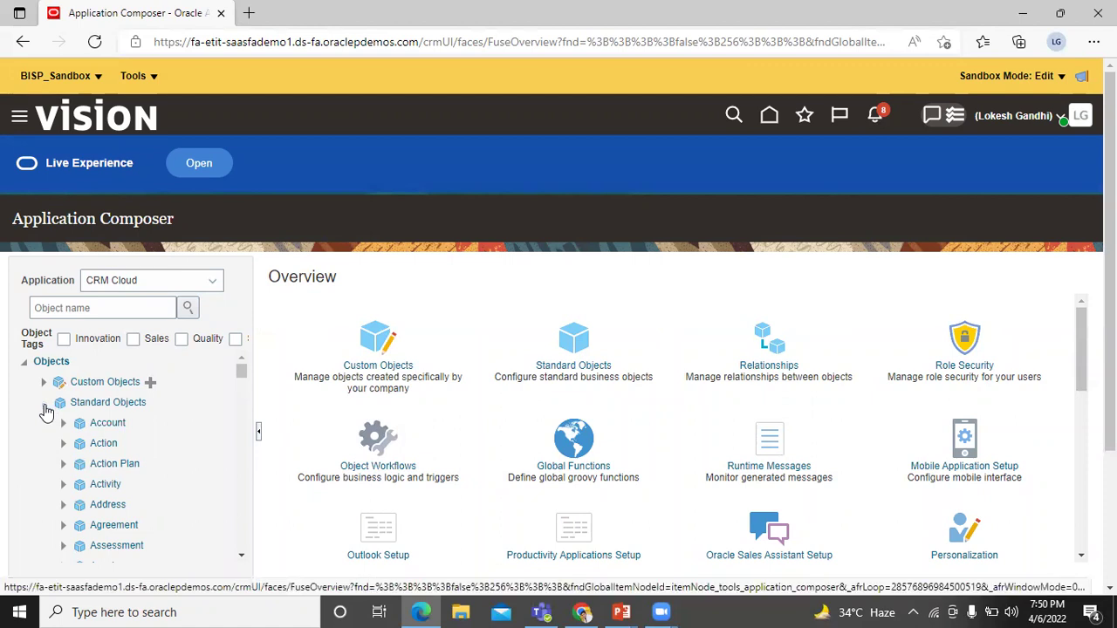
- Expand the standard Opportunity object and open its Fields page
click(44, 404)
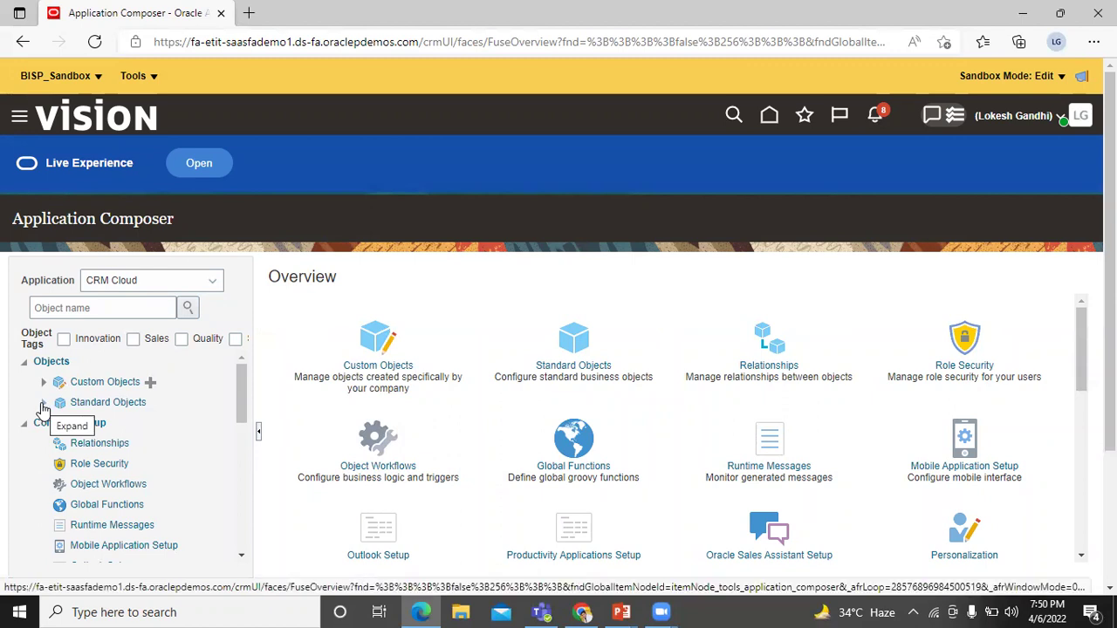
click(42, 407)
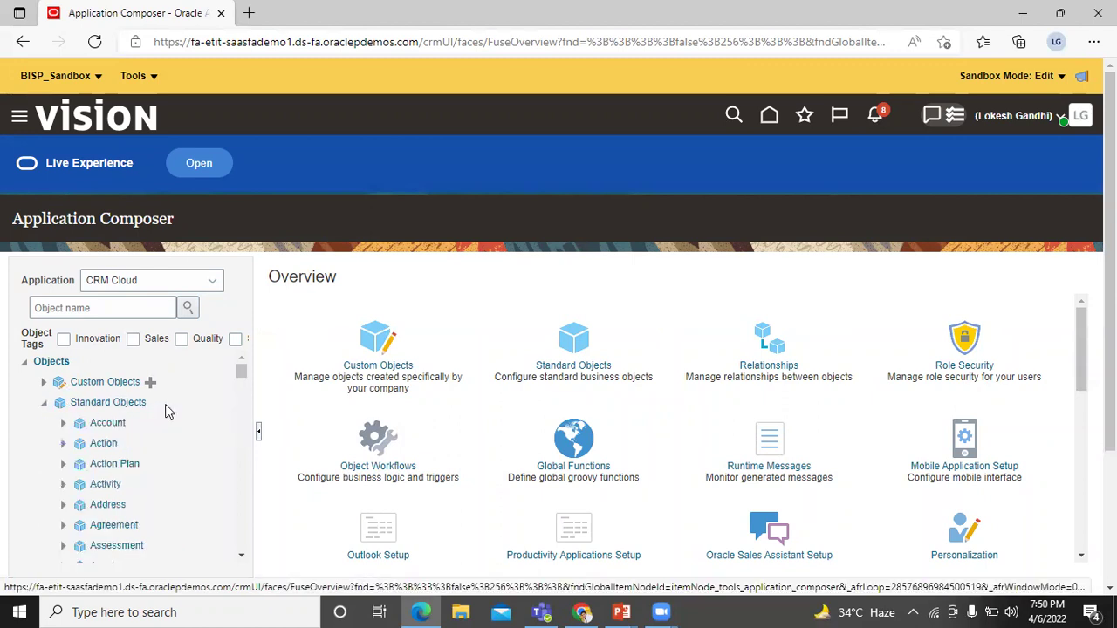
drag(246, 373, 245, 443)
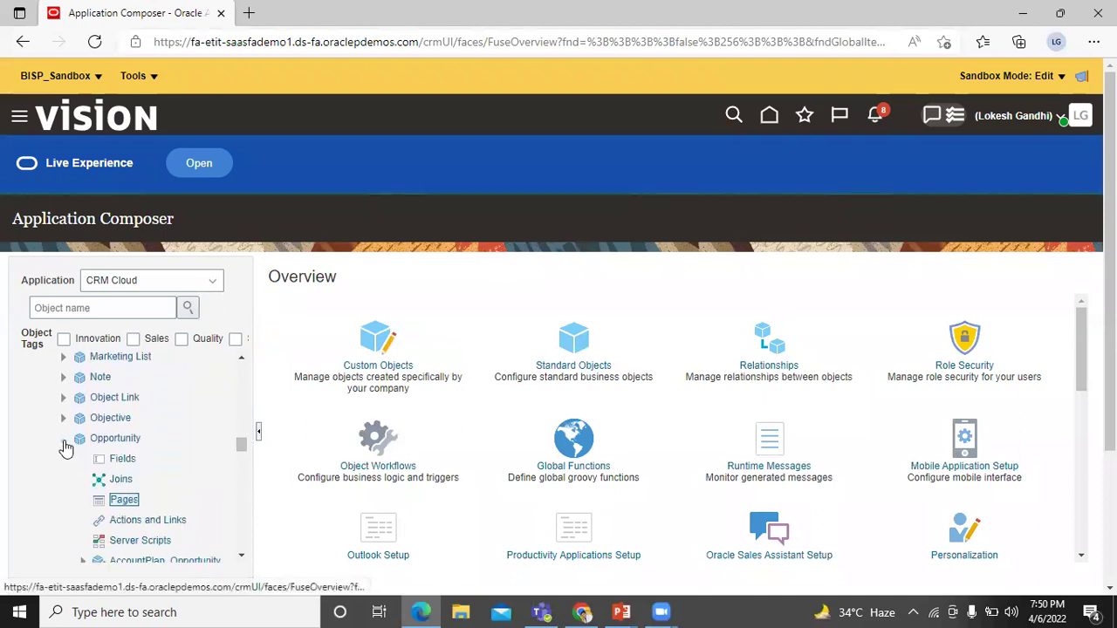
click(64, 440)
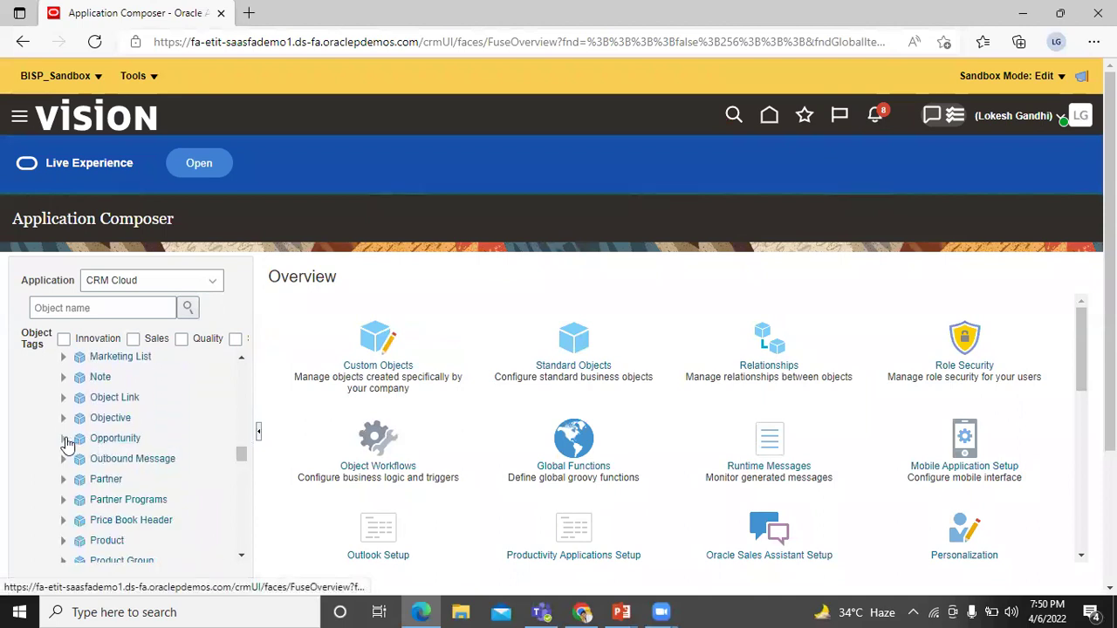
click(64, 443)
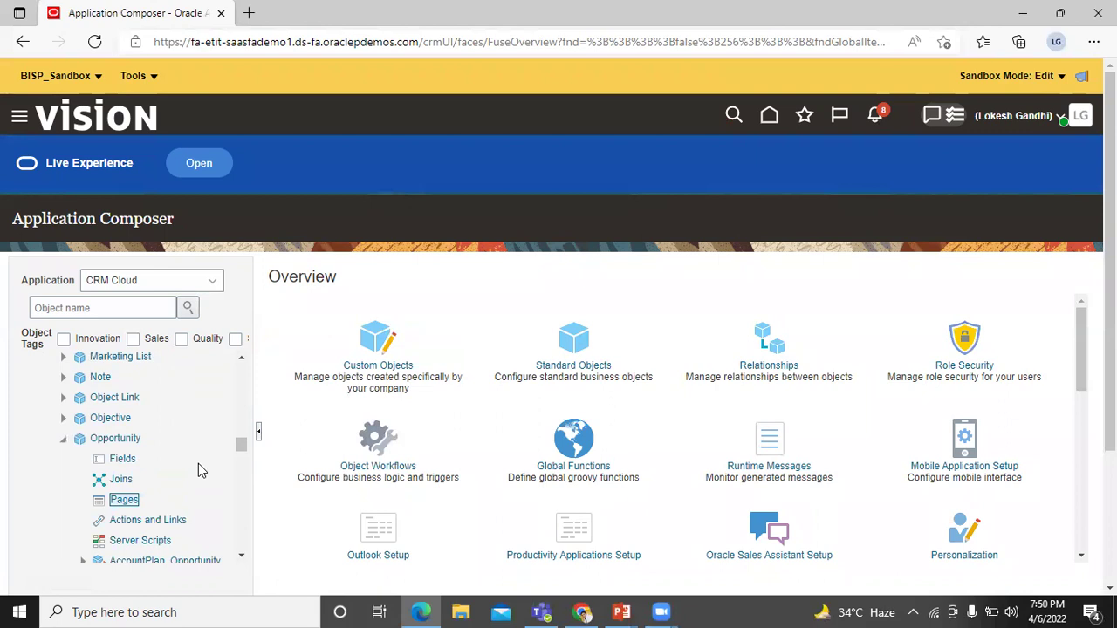
click(123, 458)
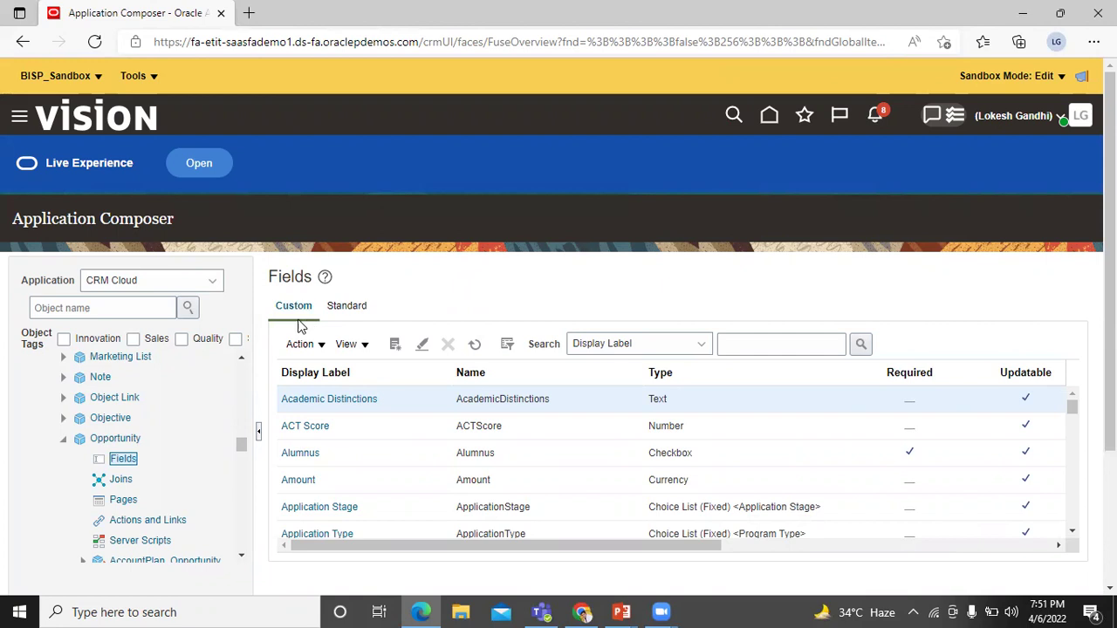
- Start creating a custom Opportunity field of type Choice List (Dynamic)
click(395, 347)
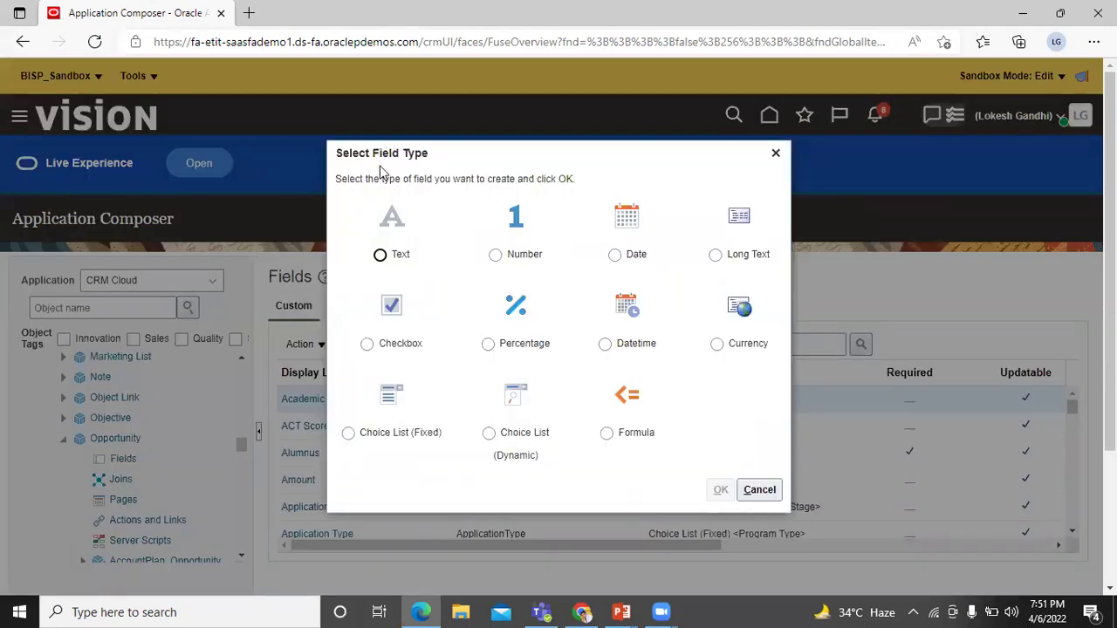
click(489, 434)
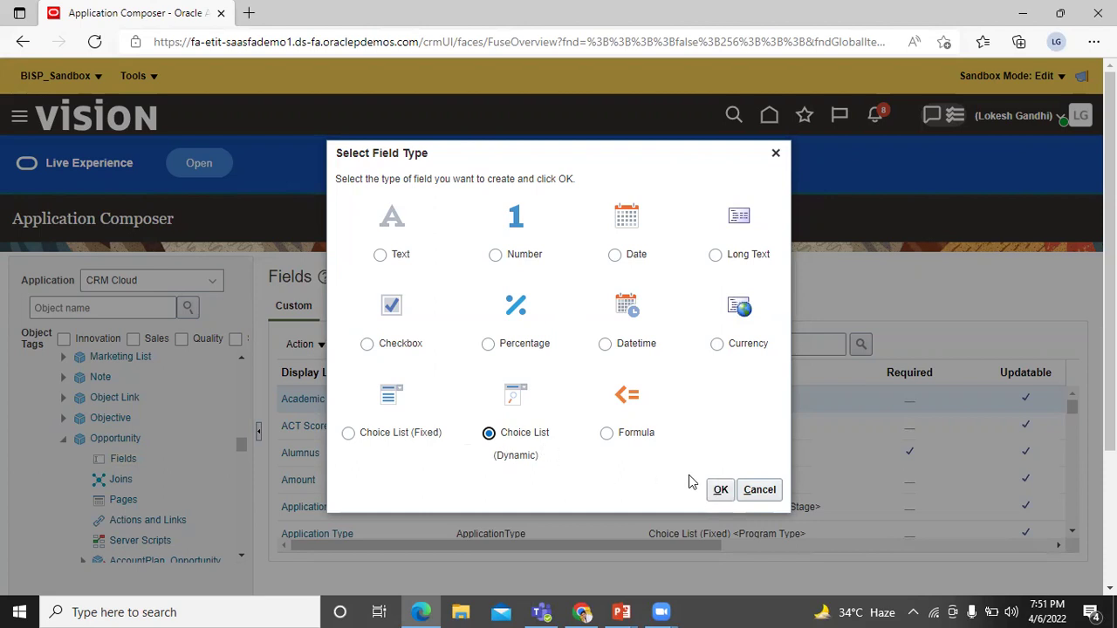
click(717, 491)
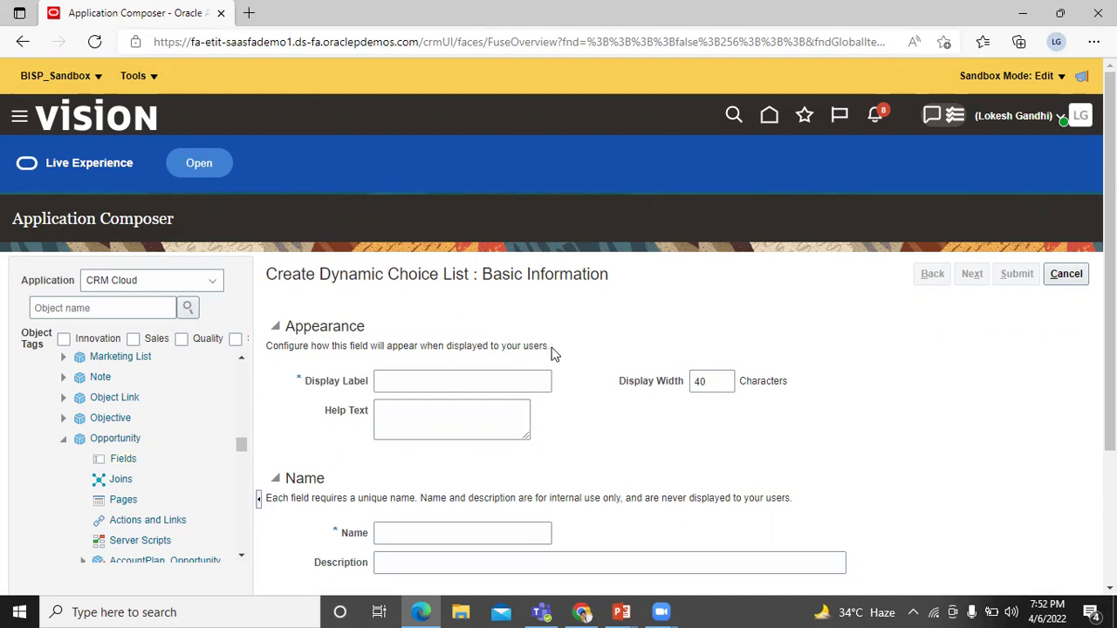
- Set the display label of the dynamic choice list to "BISP Price Book"
click(401, 381)
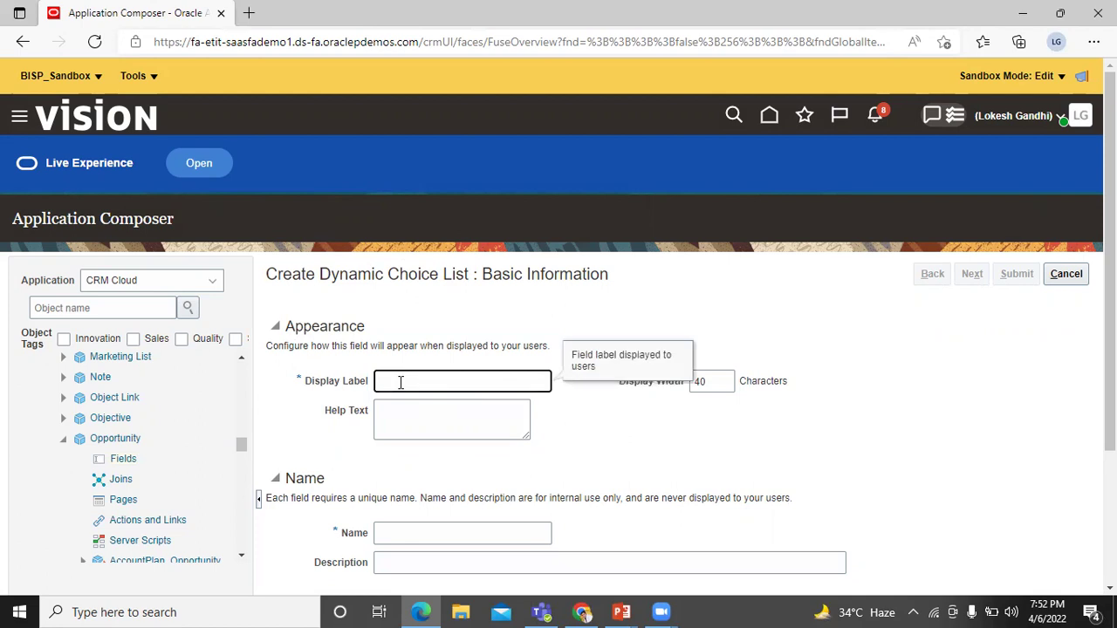
text(BlSP)
text(_Price)
key(BackSpace)
key(BackSpace)
key(BackSpace)
key(BackSpace)
key(BackSpace)
key(BackSpace)
text(Price Book)
scroll(886, 432, down, 1)
scroll(559, 349, down, 1)
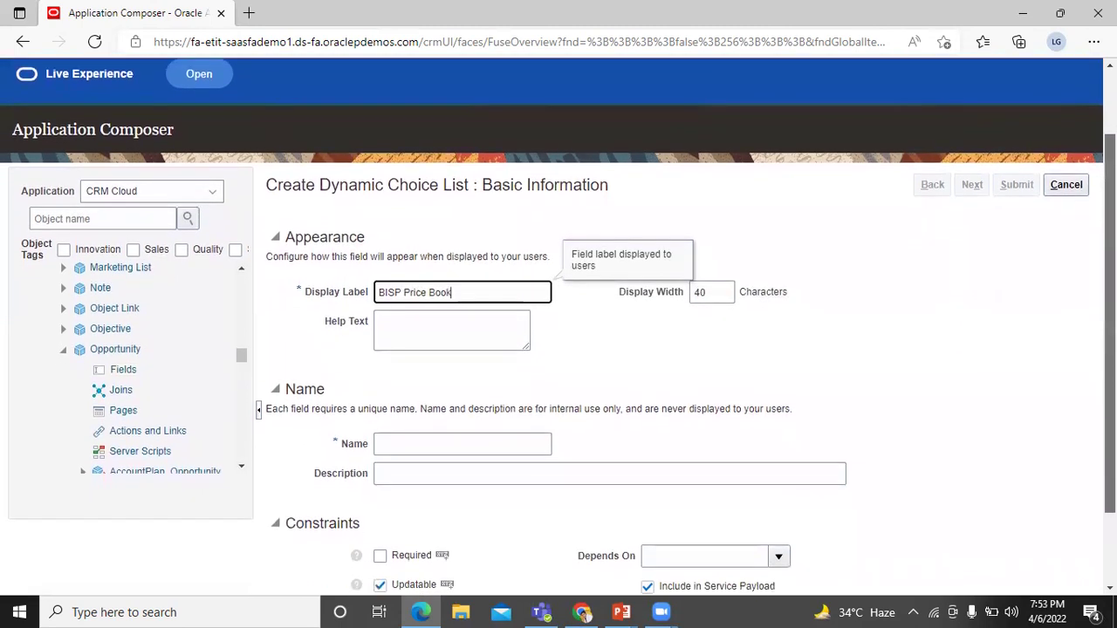
scroll(858, 356, down, 1)
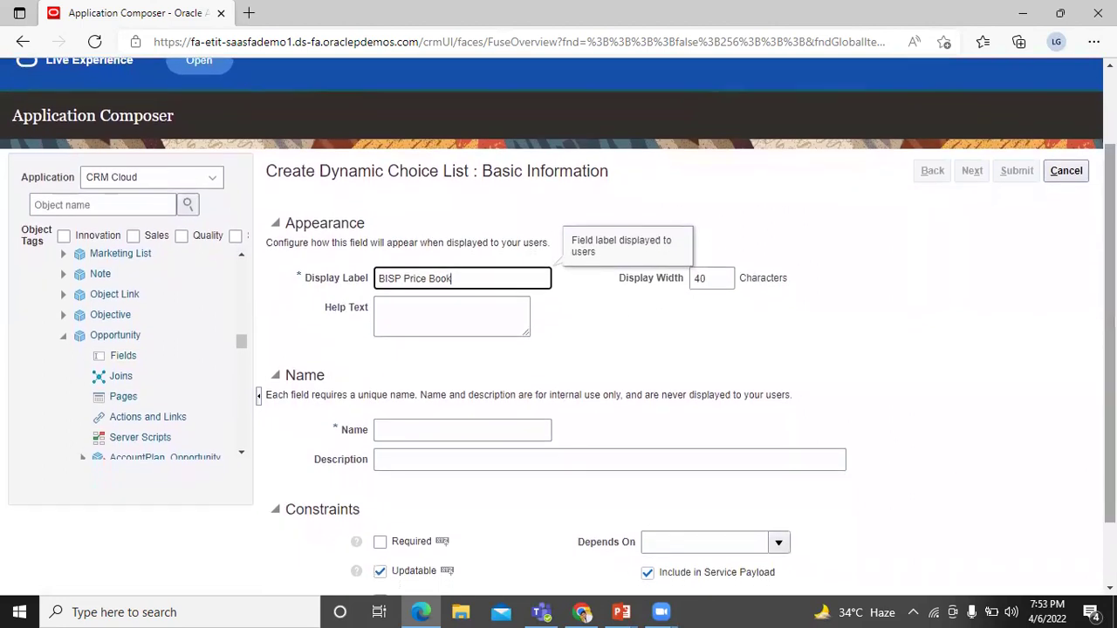
click(828, 335)
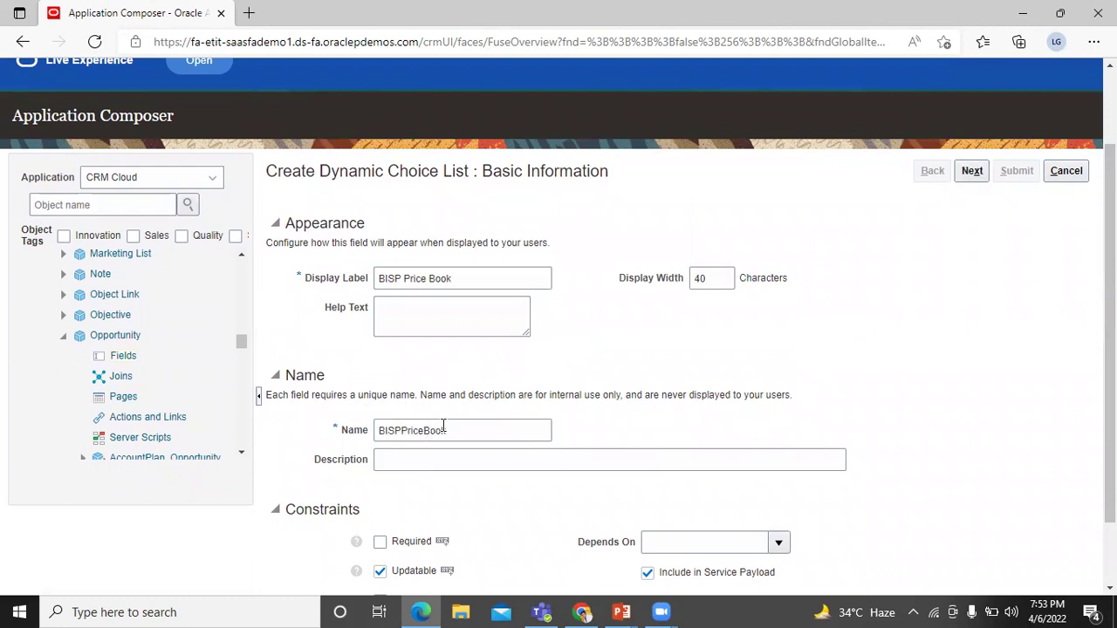
- Review the field's name and constraints, keep the defaults, and proceed to the List of Values page
drag(378, 431, 447, 432)
click(790, 342)
drag(1110, 334, 1111, 393)
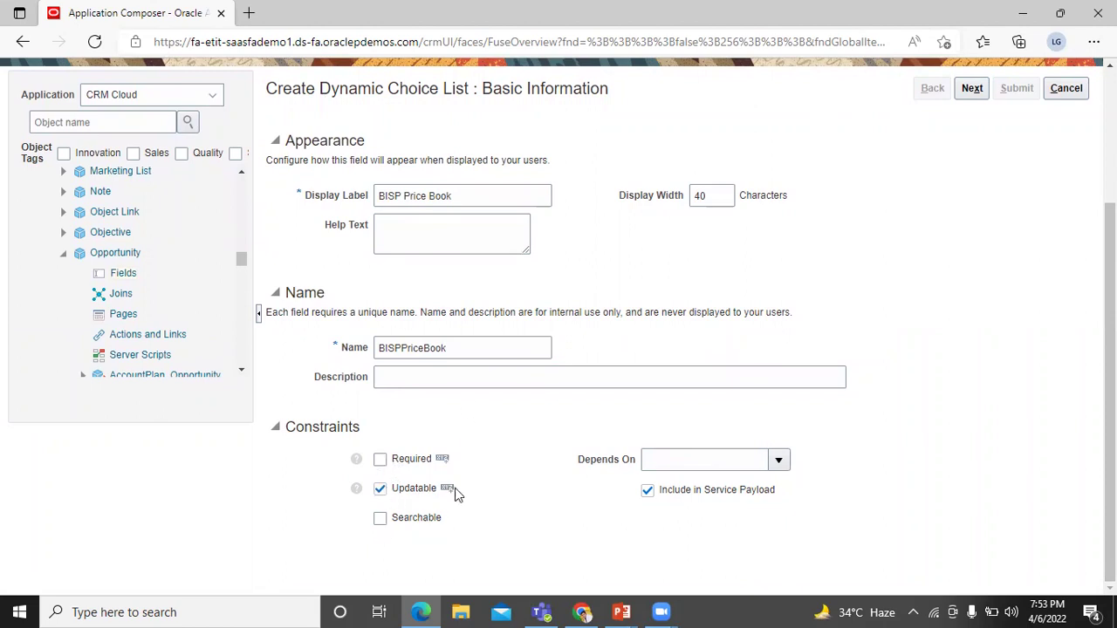
drag(1110, 384, 1110, 335)
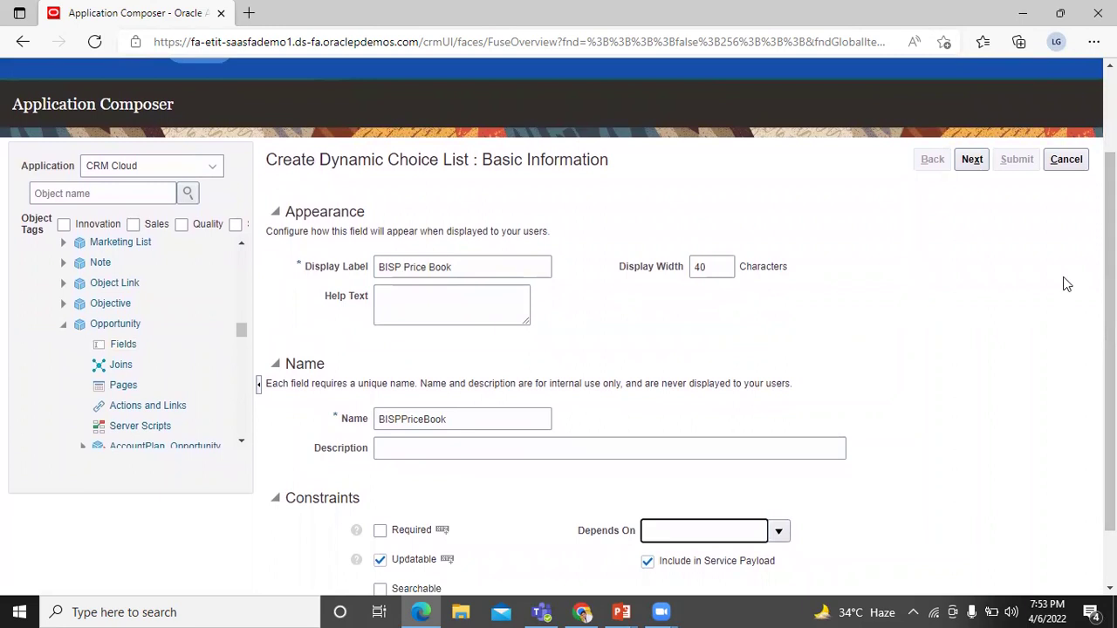
click(972, 161)
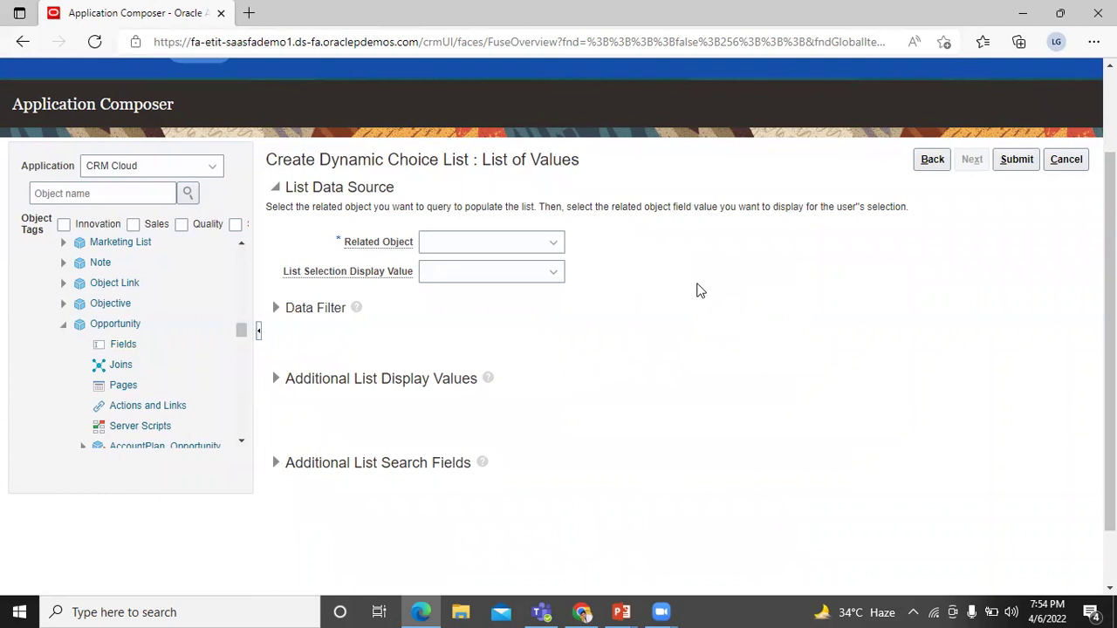
- Set the related object of the dynamic choice list to Price Book Header
click(555, 247)
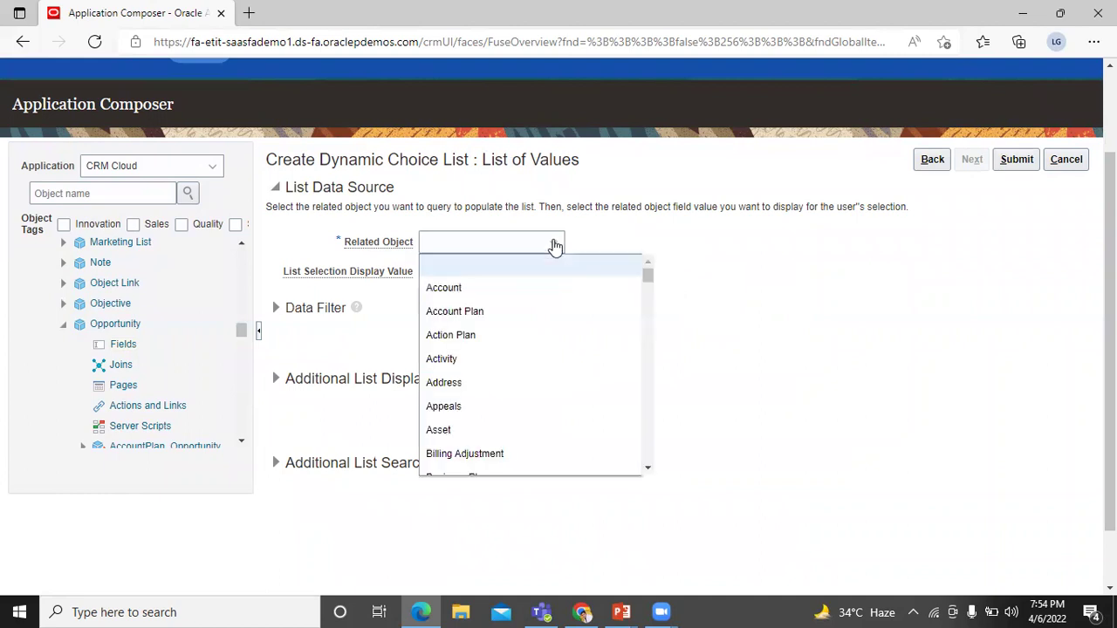
click(649, 305)
drag(646, 285, 651, 394)
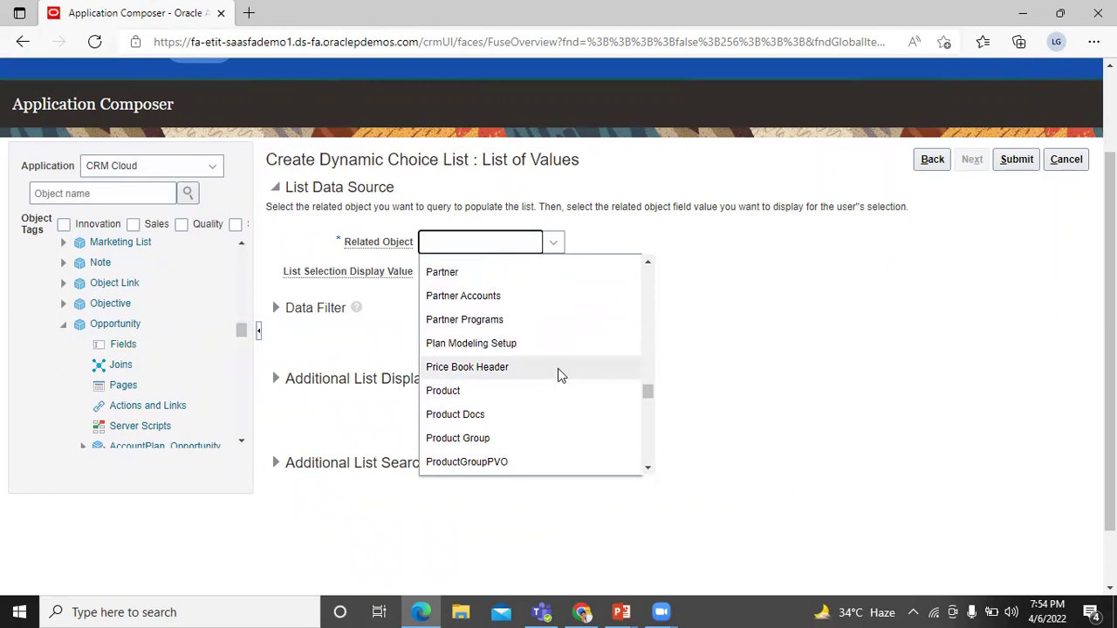
click(558, 368)
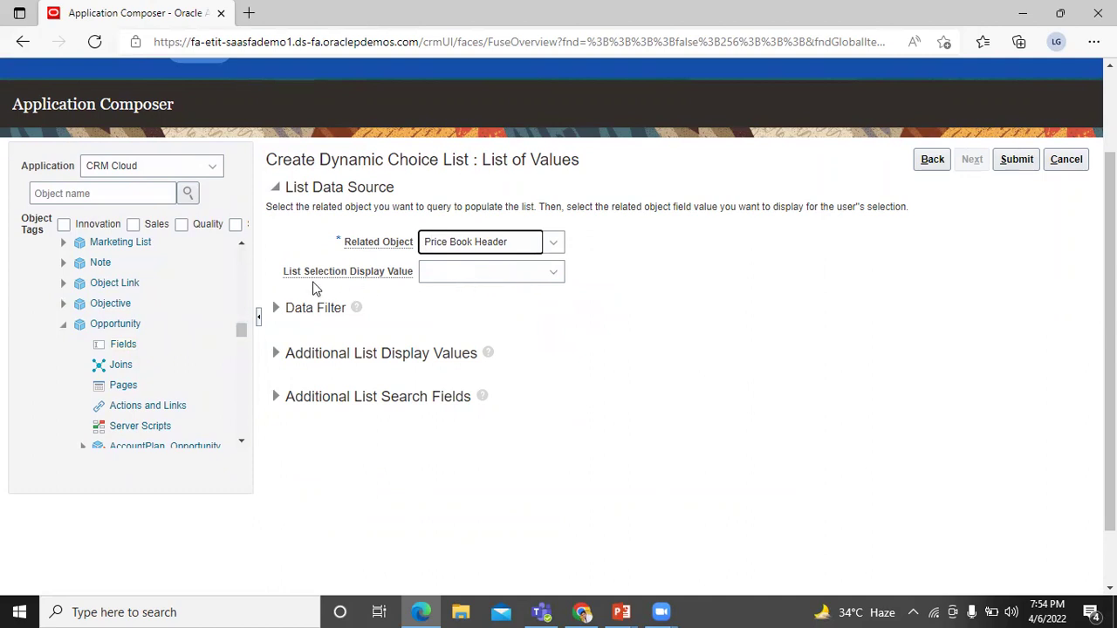
- Use Name as the list selection display value and submit the new BISP Price Book field
mouse_move(346, 282)
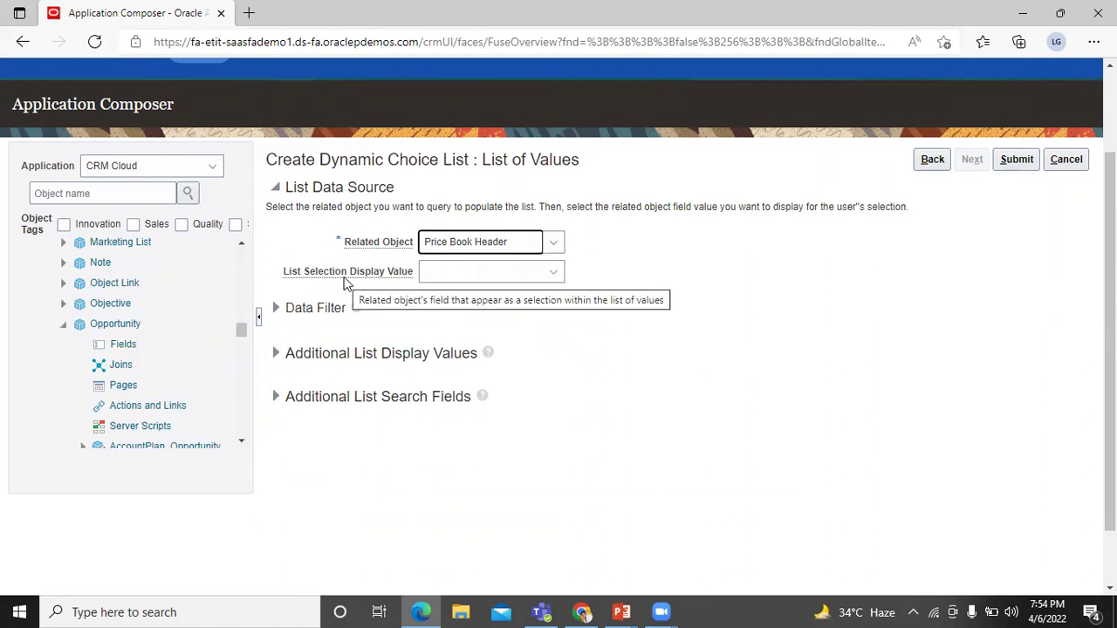
click(553, 273)
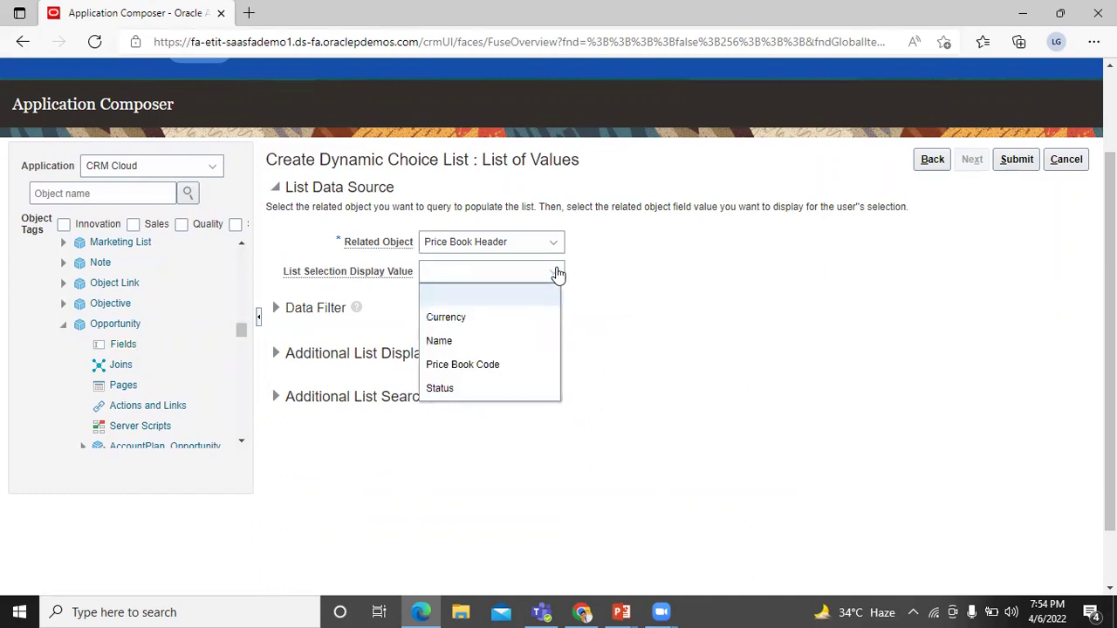
click(487, 348)
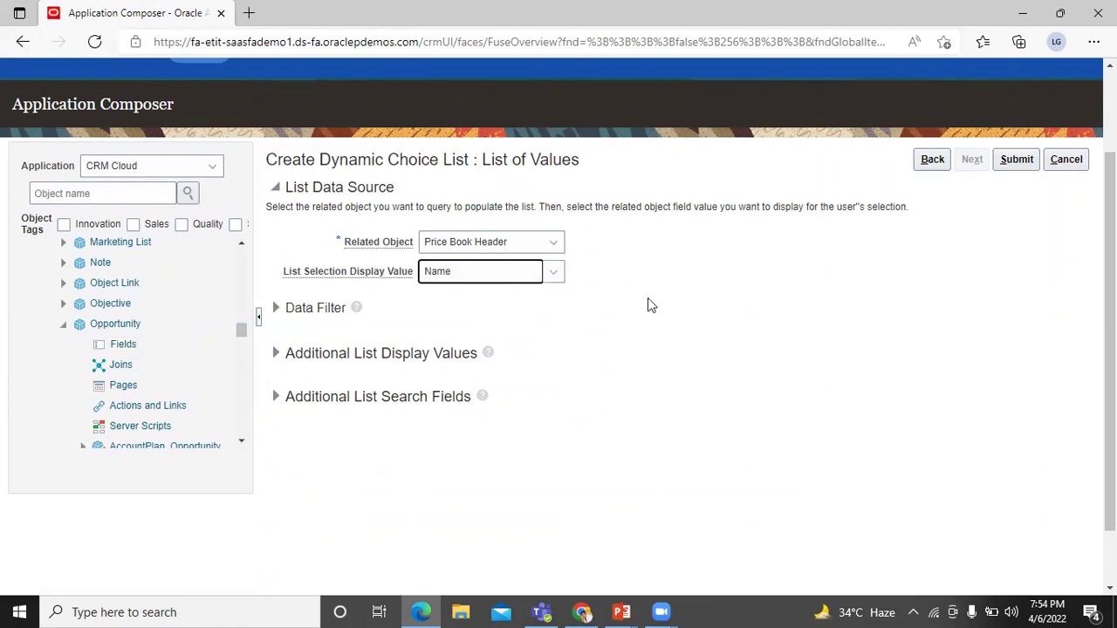
click(1018, 160)
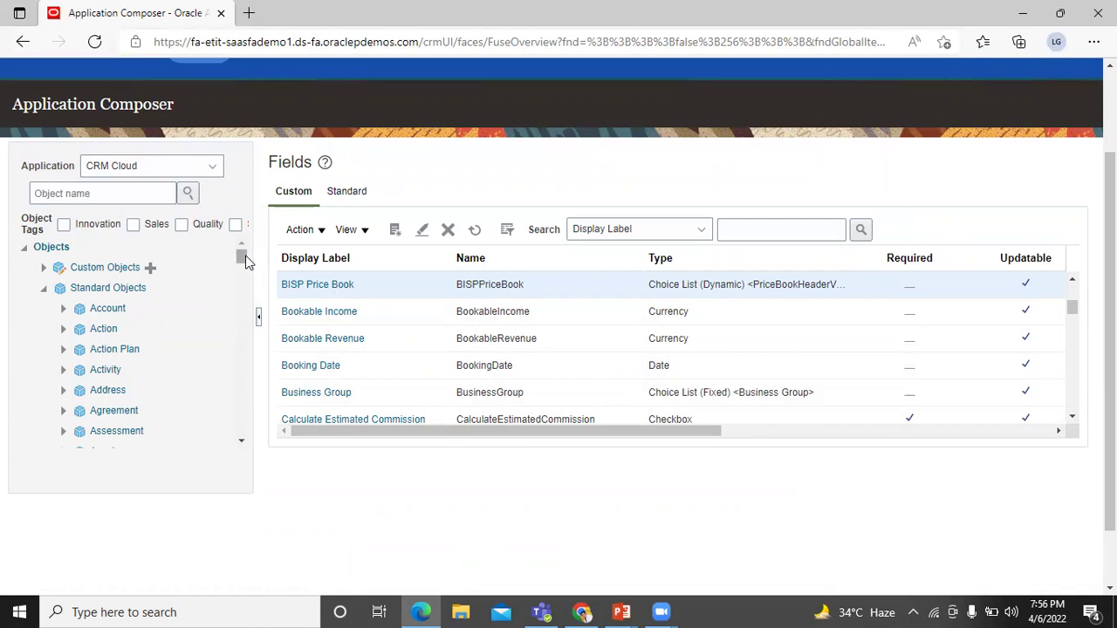
- Open the Opportunity object's Pages and look through its Details Page Layouts
drag(242, 260, 242, 338)
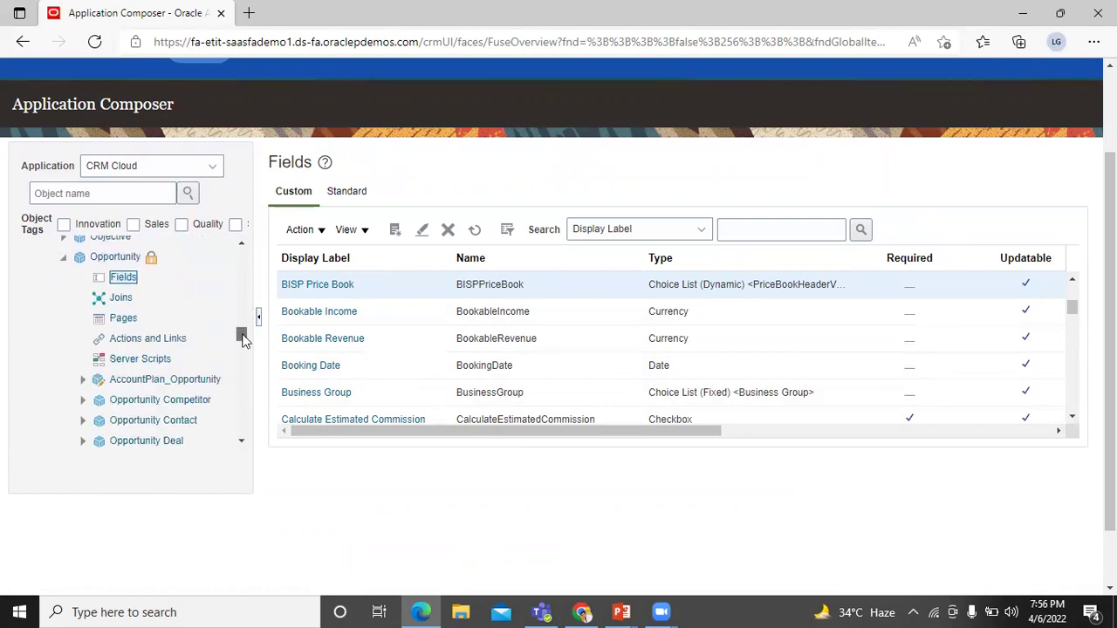
click(123, 317)
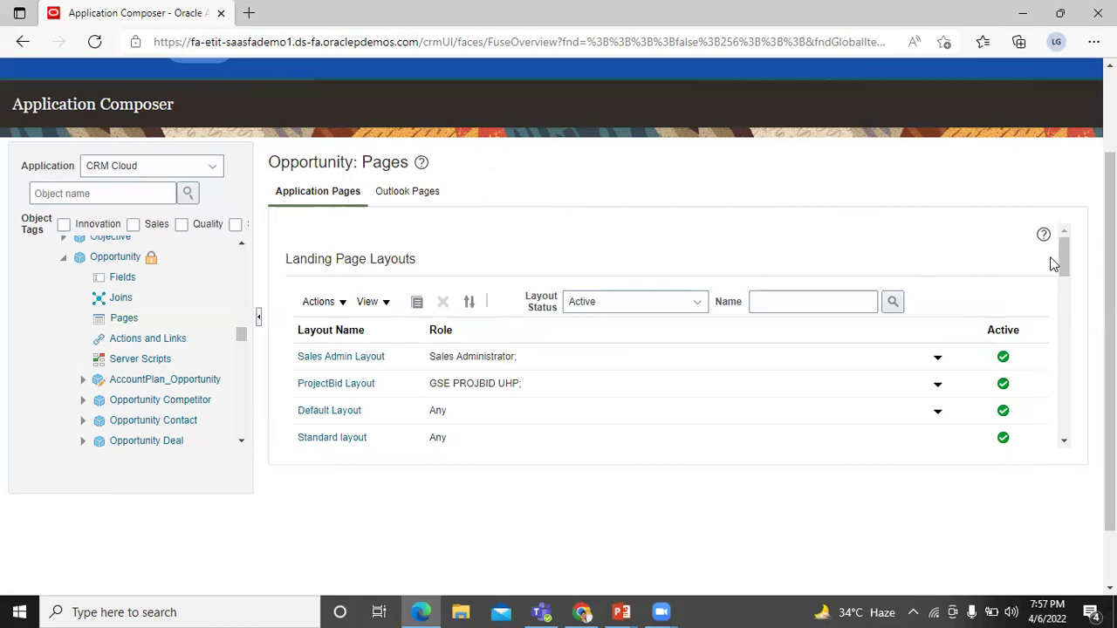
drag(1061, 259, 1075, 353)
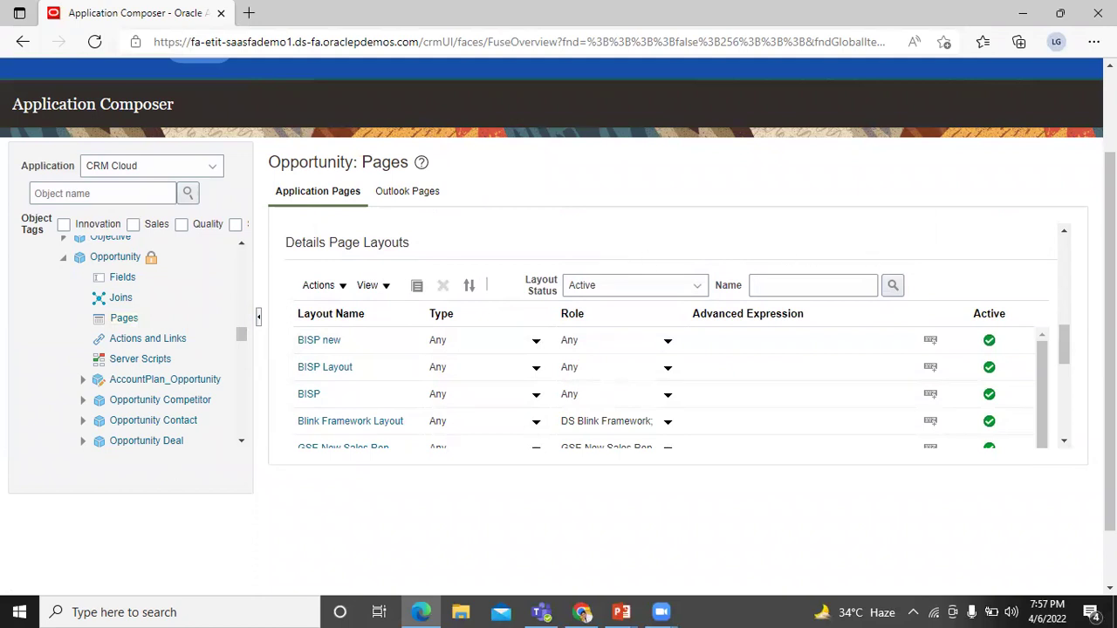
drag(1067, 335, 1058, 370)
drag(1040, 279, 1047, 407)
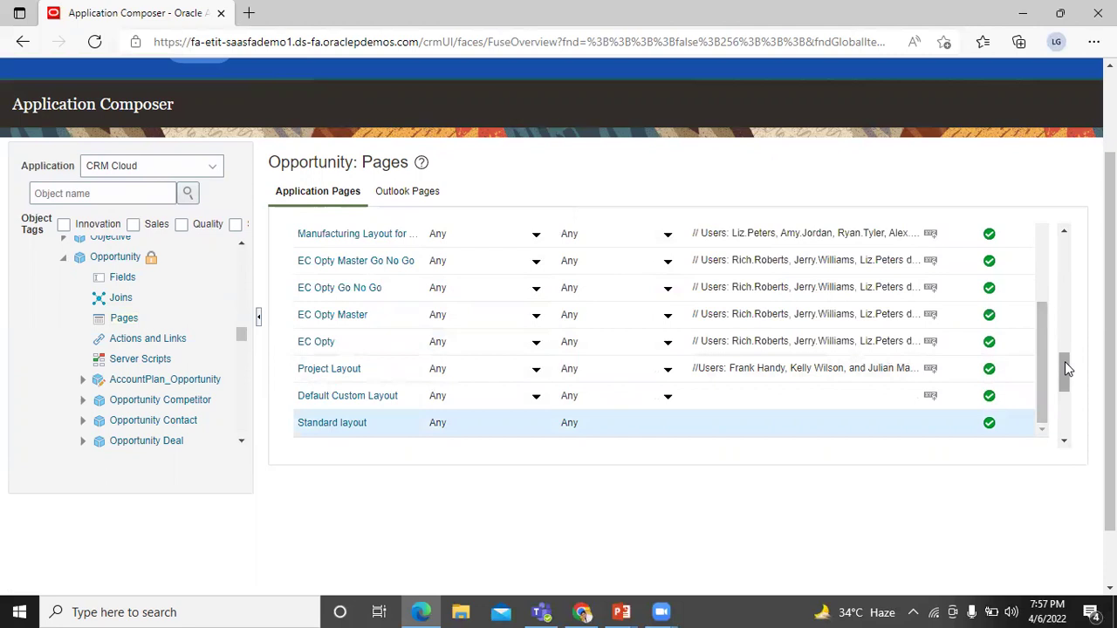
drag(1064, 361, 1065, 327)
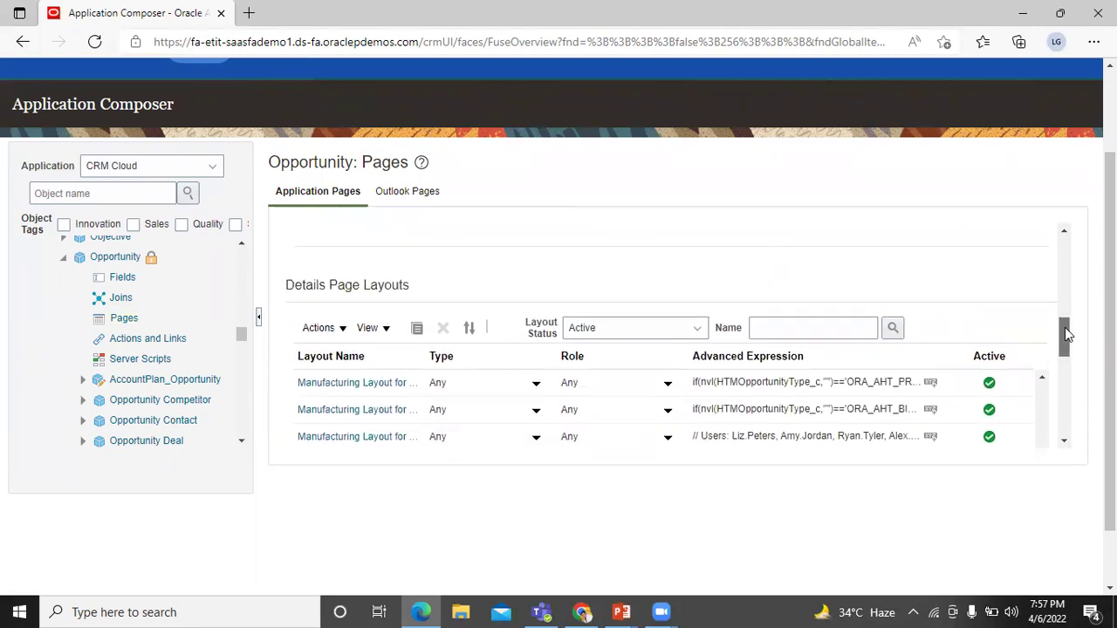
- Duplicate the Standard layout of the details page as "BISP_Solutions_Layout", then save it and open it for editing
click(417, 329)
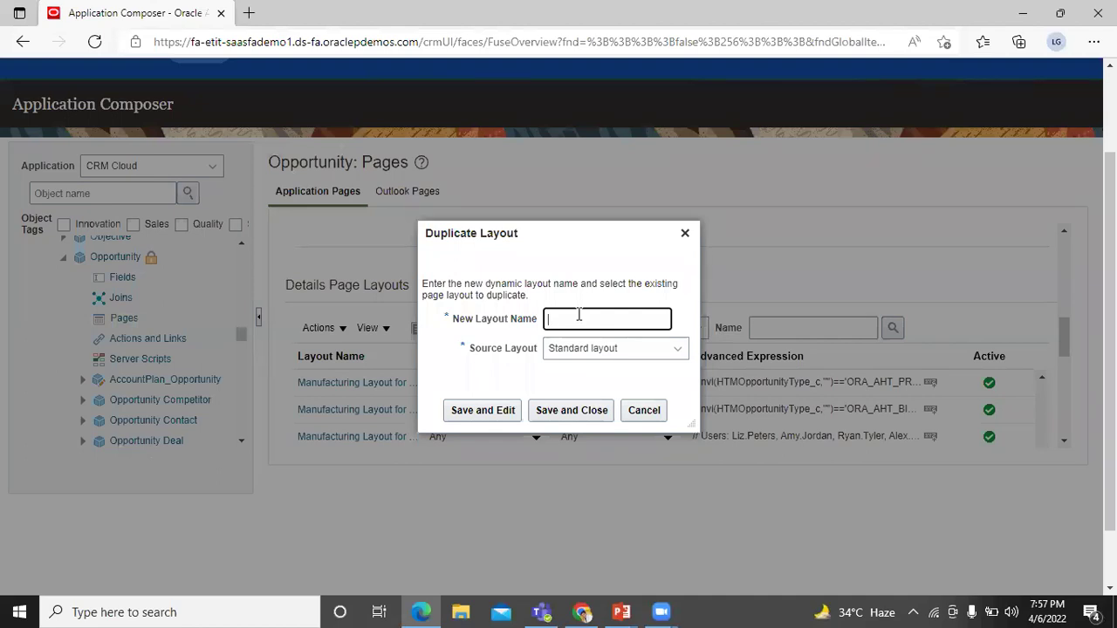
text(Bl)
text(SP)
text(_sol)
text(utions)
text(_)
text(Lay)
text(out)
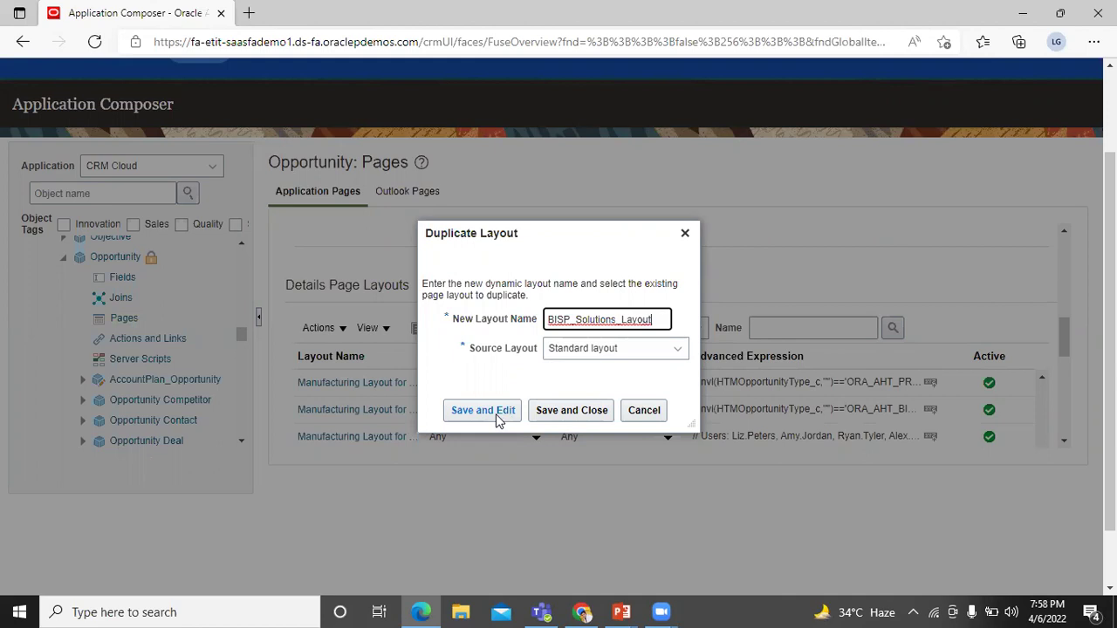
click(493, 419)
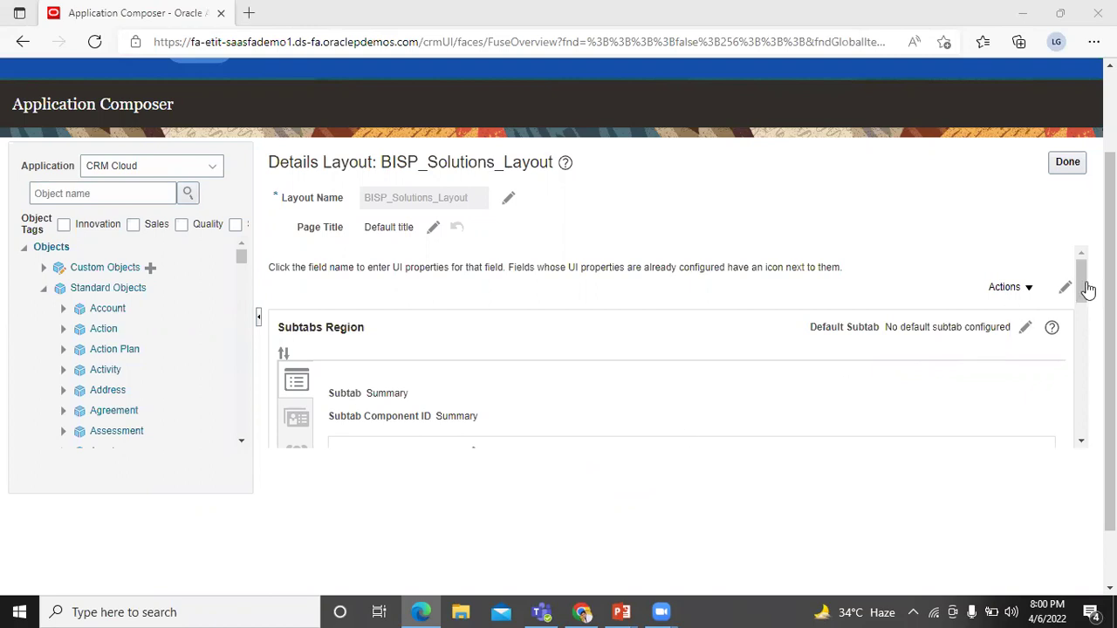
- Open the Summary subtab of BISP_Solutions_Layout for editing
drag(1082, 279, 1088, 307)
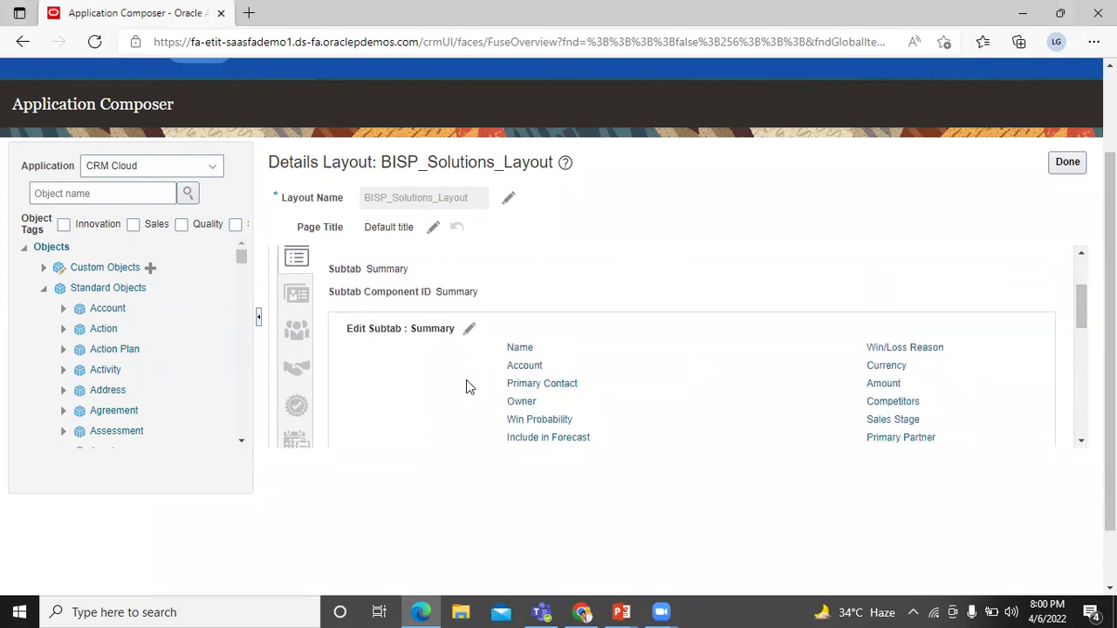
click(470, 330)
mouse_move(1082, 316)
mouse_down()
mouse_move(1083, 330)
mouse_move(1082, 316)
mouse_up()
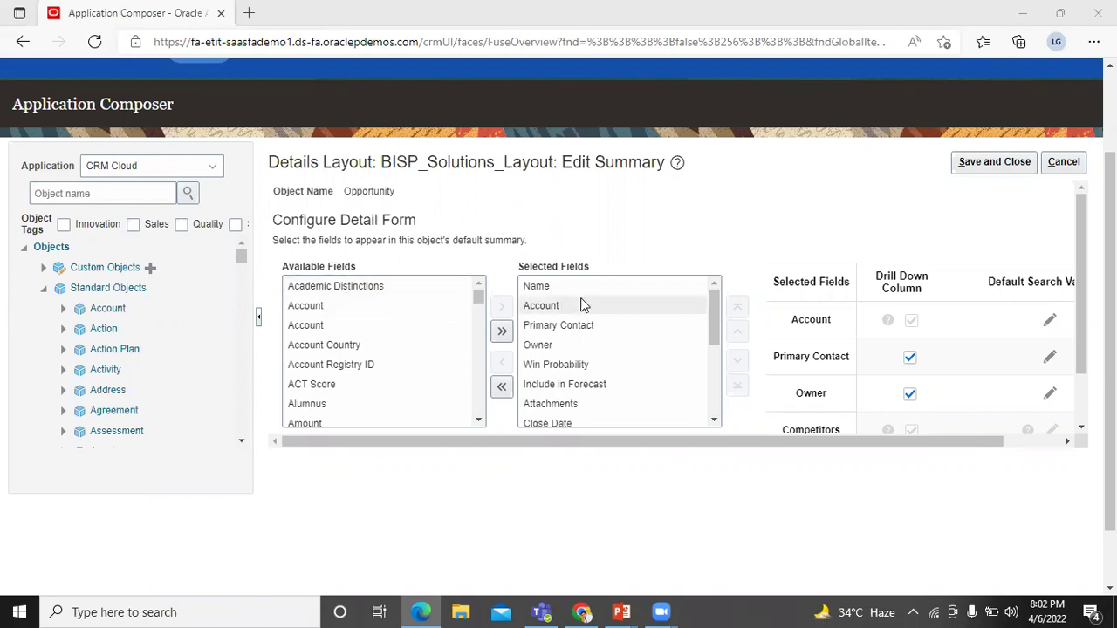
- Add BISP Price Book to the Summary's selected fields, save the form and finish editing the layout
click(478, 299)
mouse_move(478, 300)
mouse_down()
mouse_move(478, 323)
mouse_move(479, 299)
mouse_move(478, 309)
mouse_up()
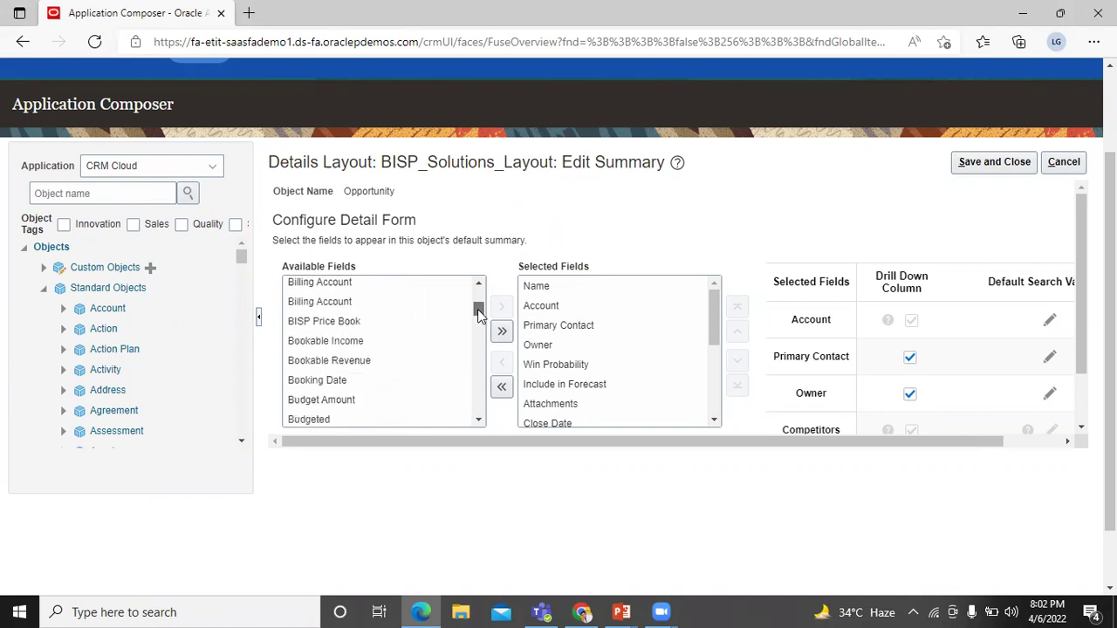
click(389, 325)
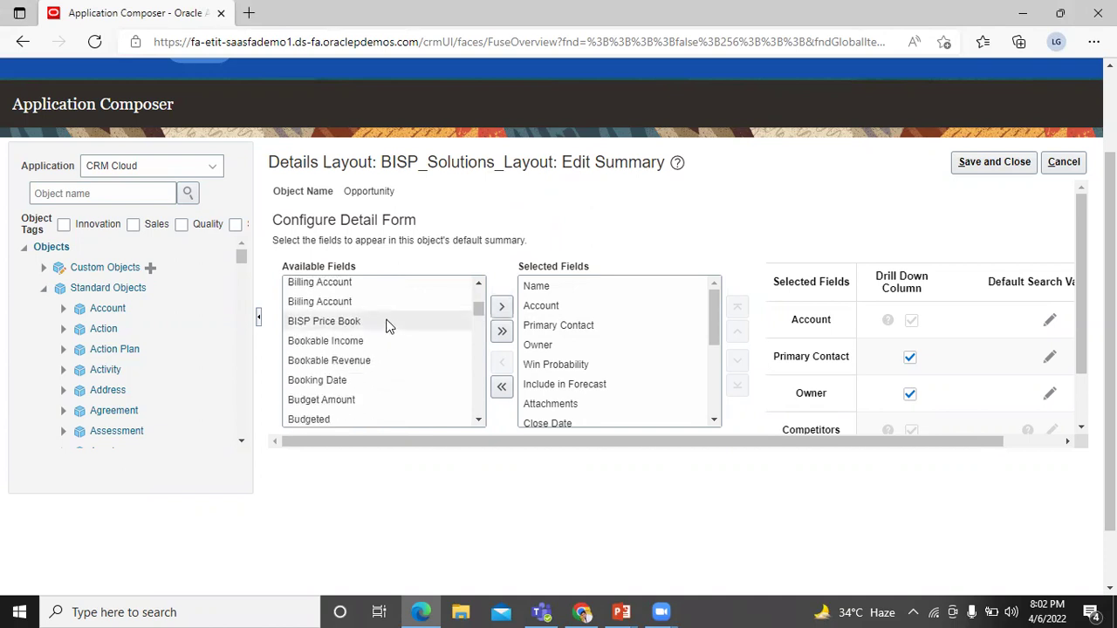
click(502, 302)
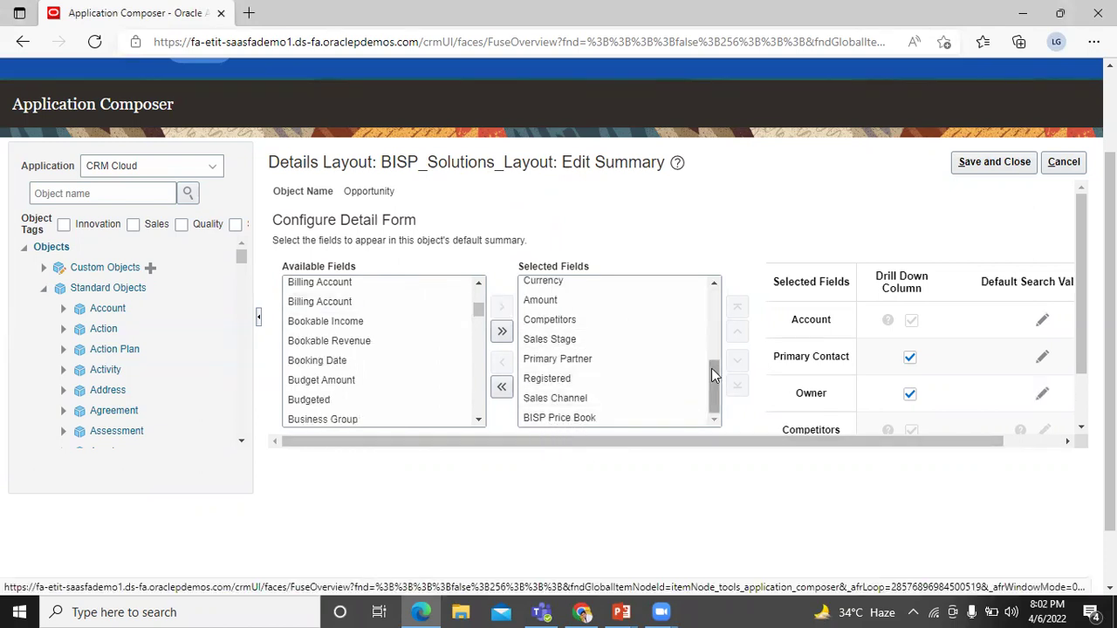
click(979, 169)
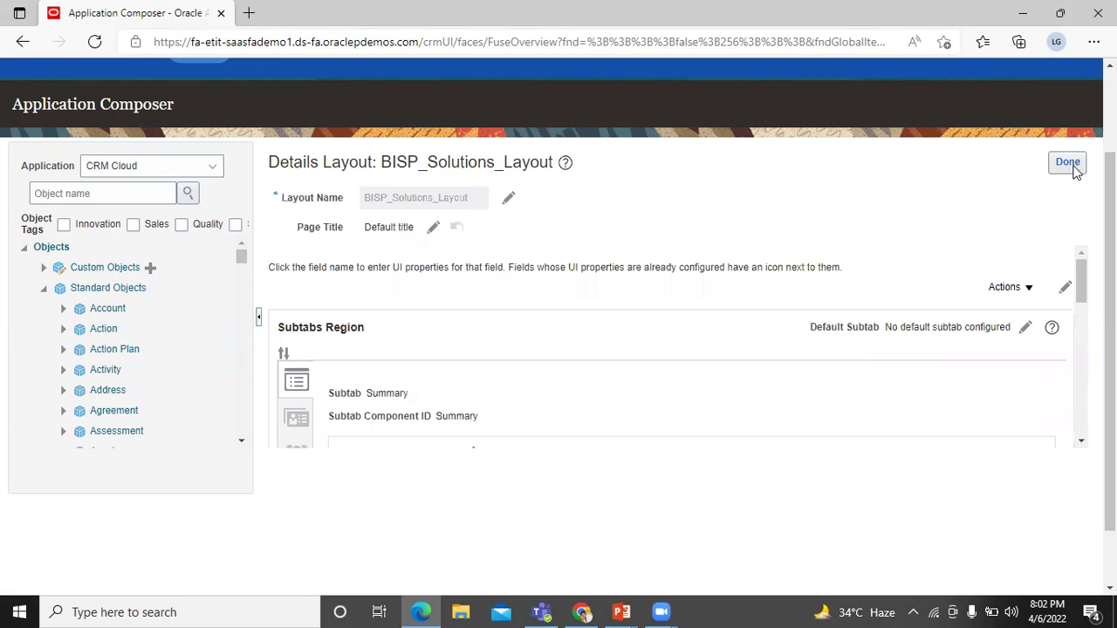
click(1070, 165)
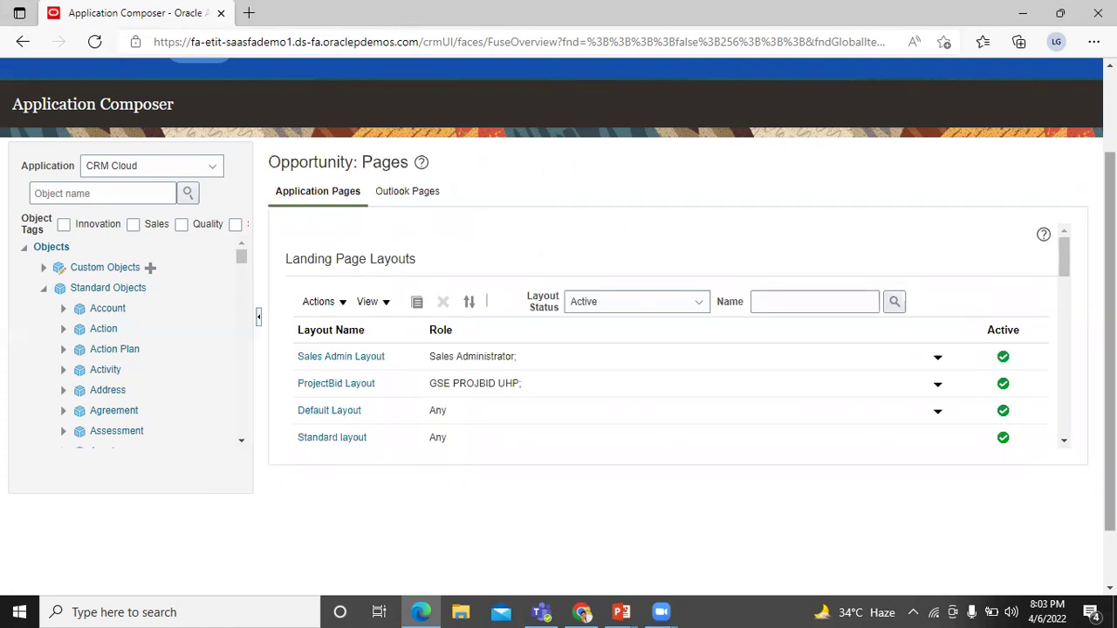
- Open the BISP Solutions opportunity from the Sales Opportunities list and check its summary for the BISP Price Book field
scroll(1109, 305, up, 1)
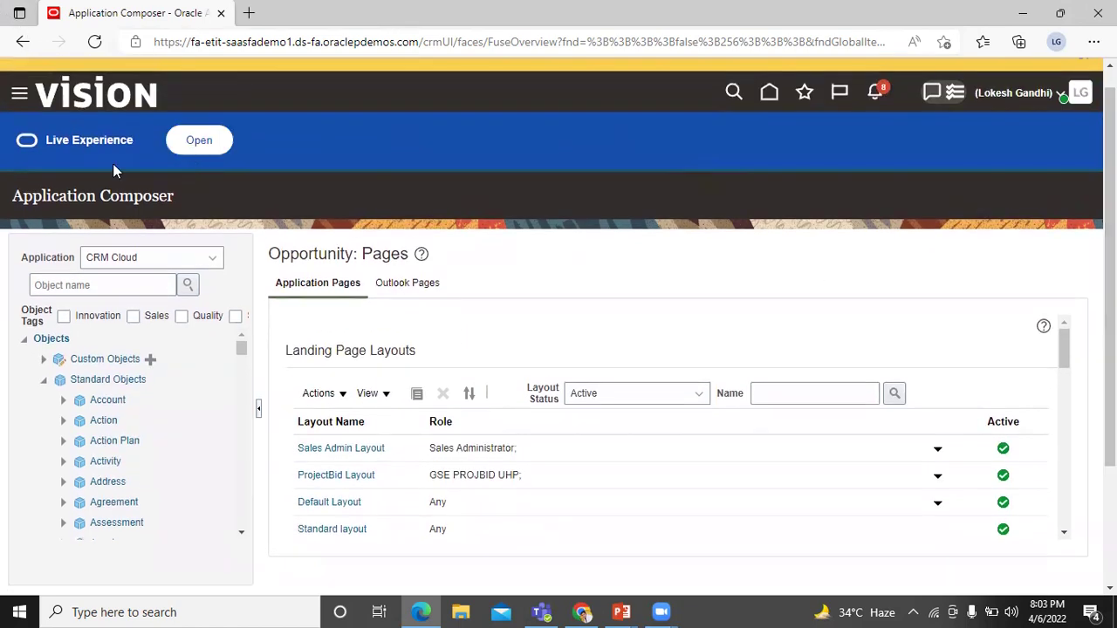
click(19, 96)
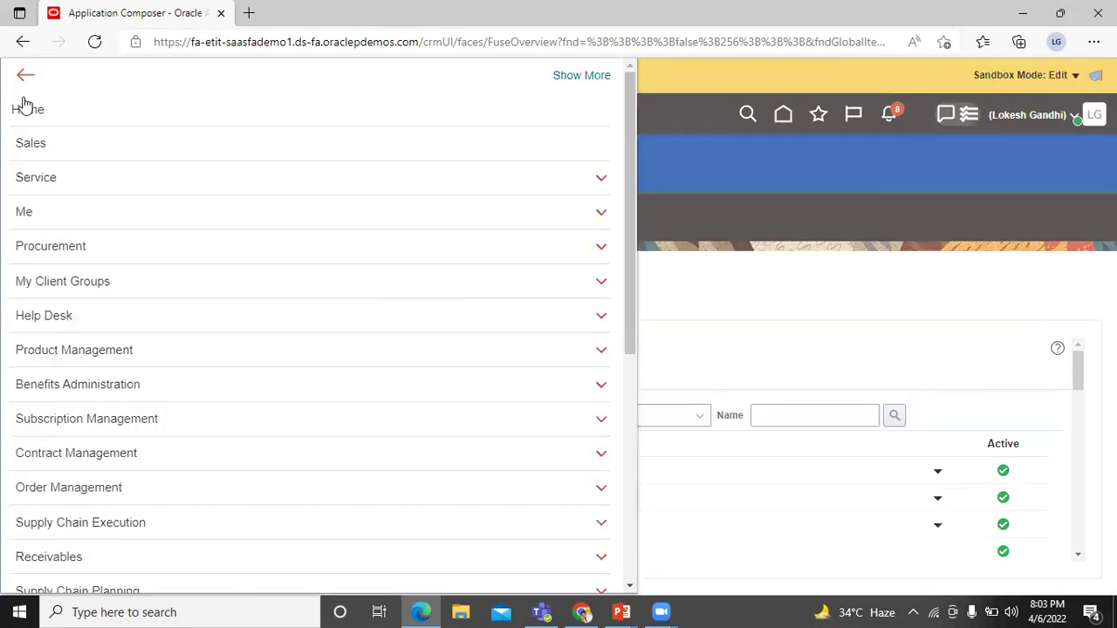
click(120, 156)
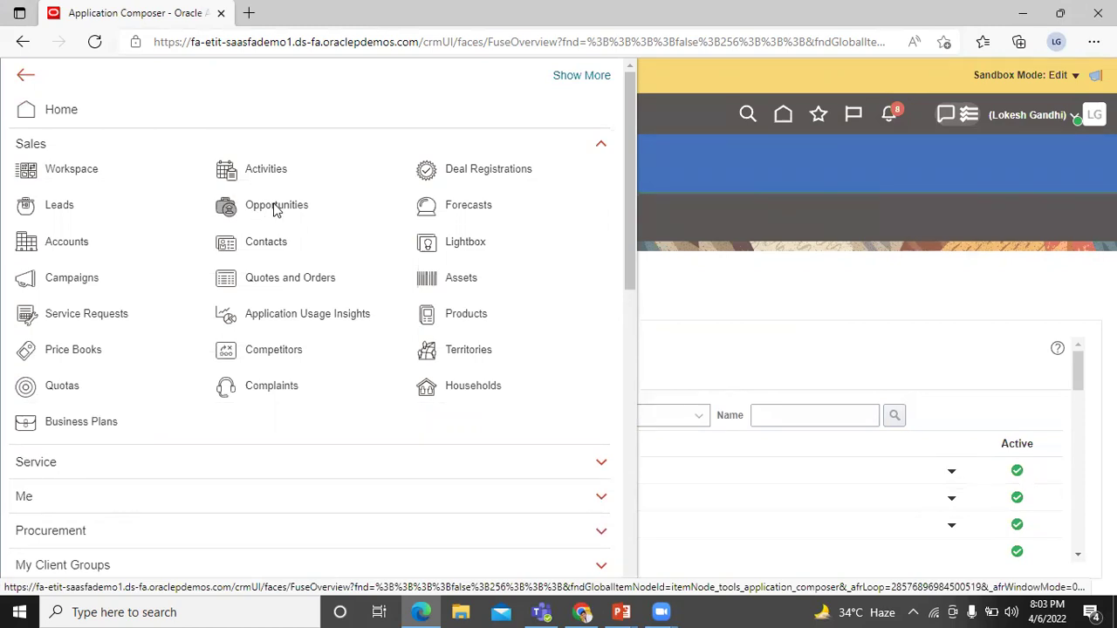
click(276, 209)
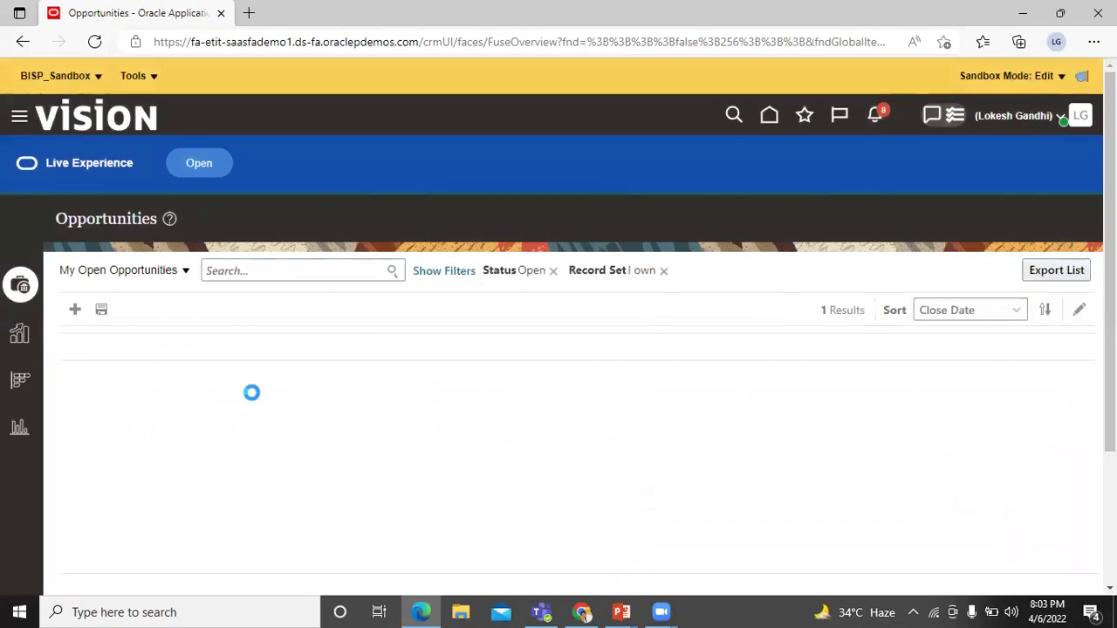
click(105, 378)
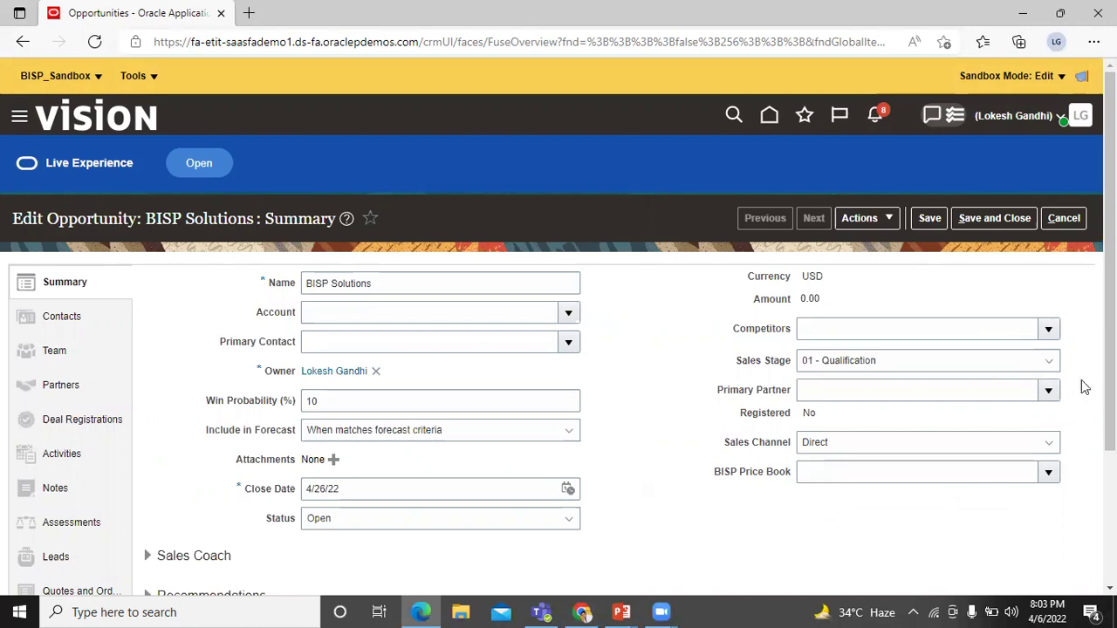
scroll(1108, 384, down, 1)
drag(1110, 384, 1109, 350)
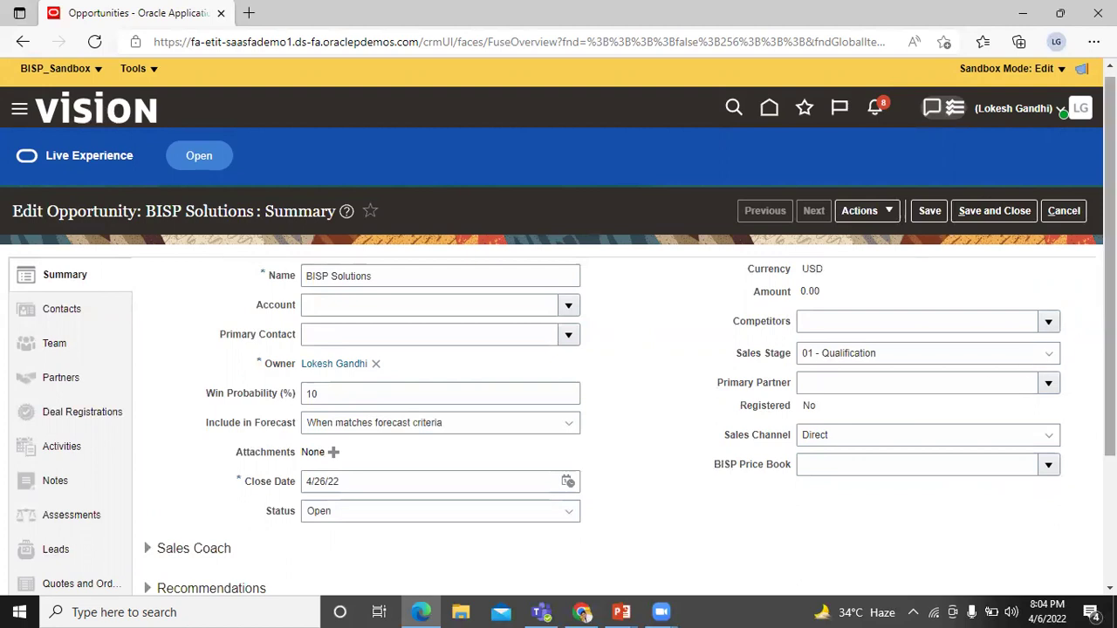
mouse_move(1110, 262)
mouse_down()
mouse_move(1110, 308)
mouse_move(1109, 256)
mouse_up()
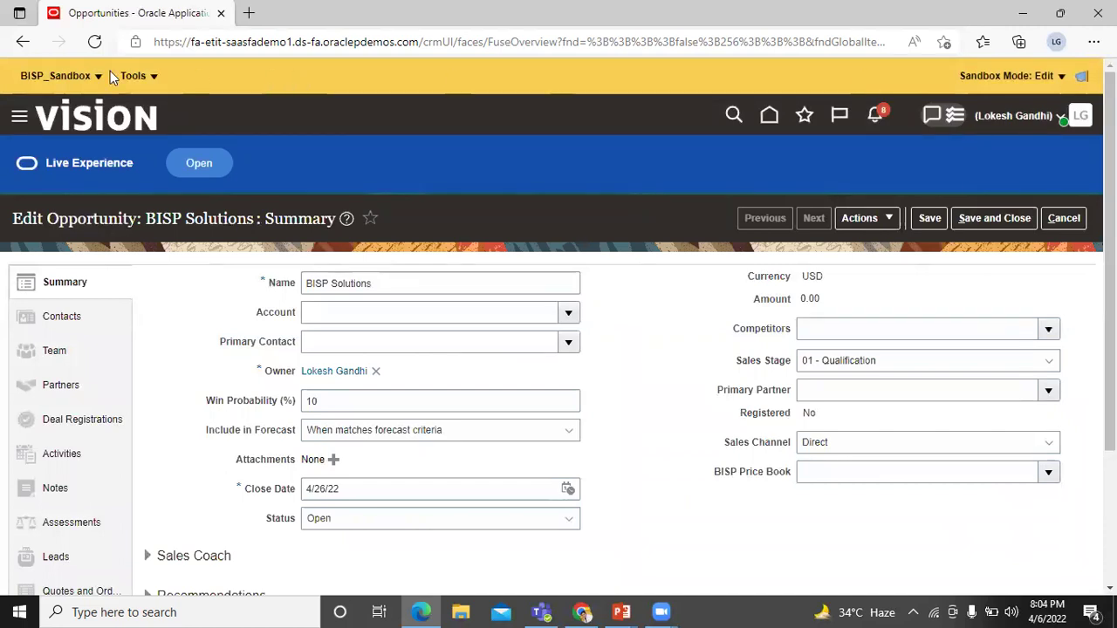
- Choose to publish BISP_Sandbox and agree to continue to its sandbox details page
click(75, 74)
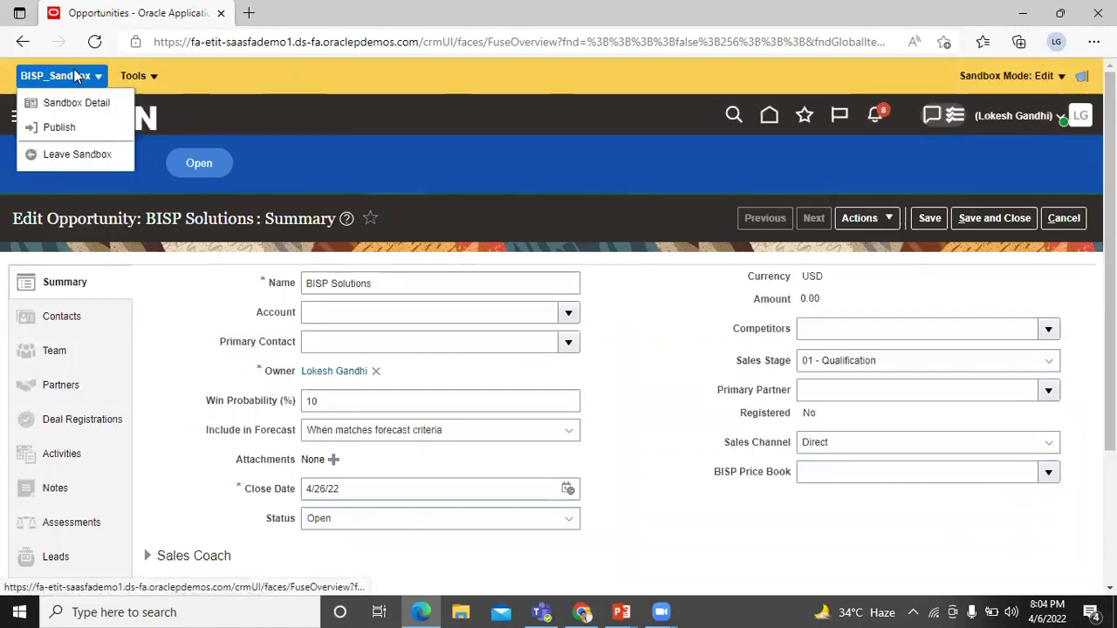
click(59, 127)
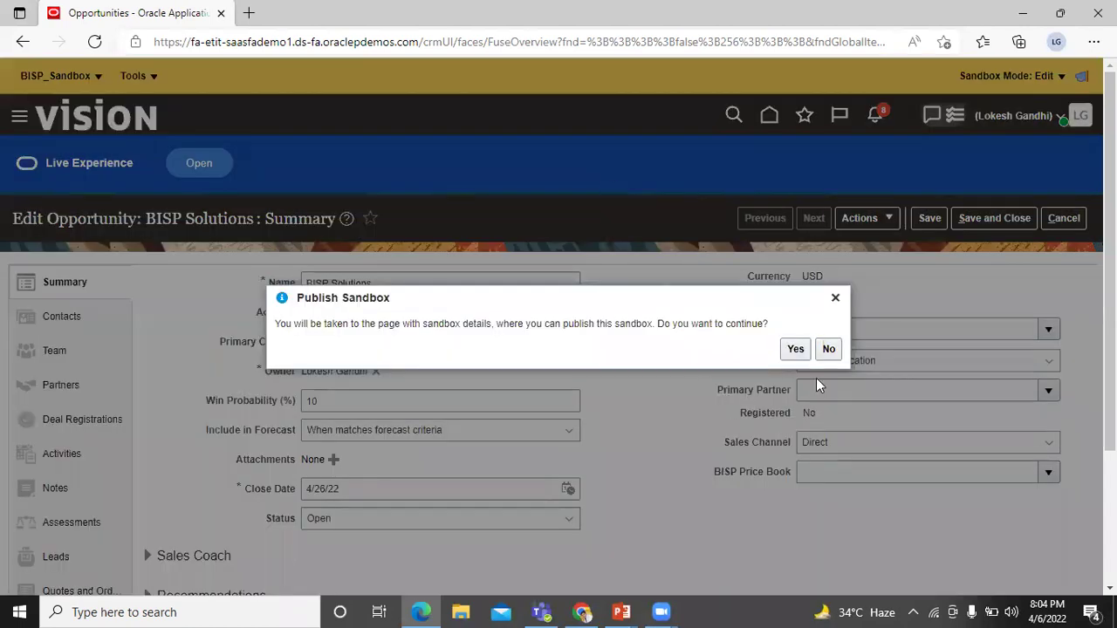
click(803, 348)
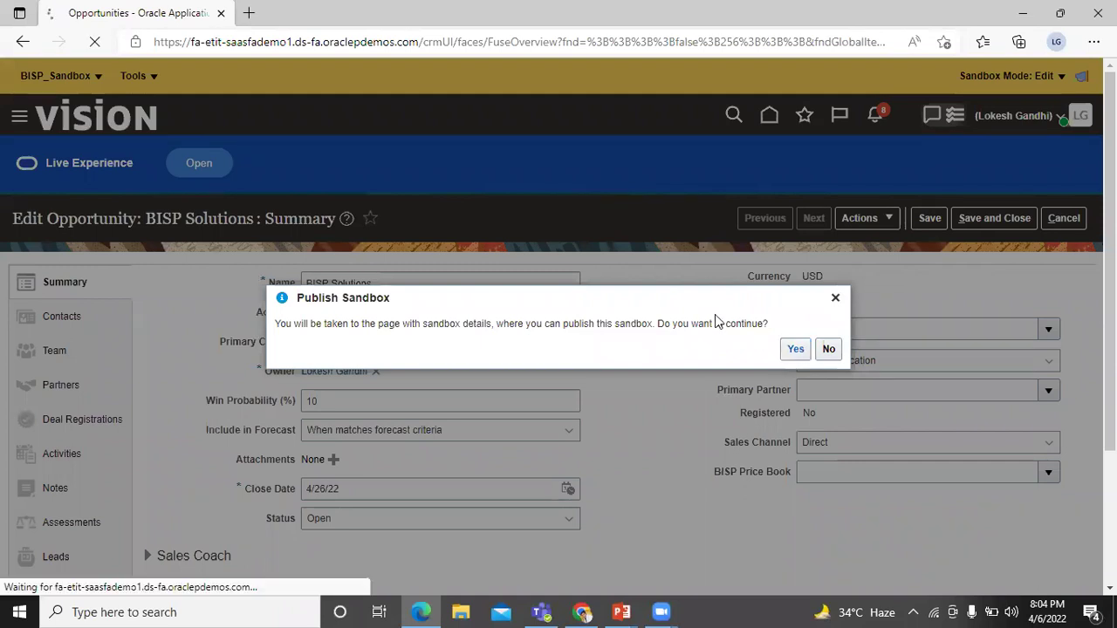